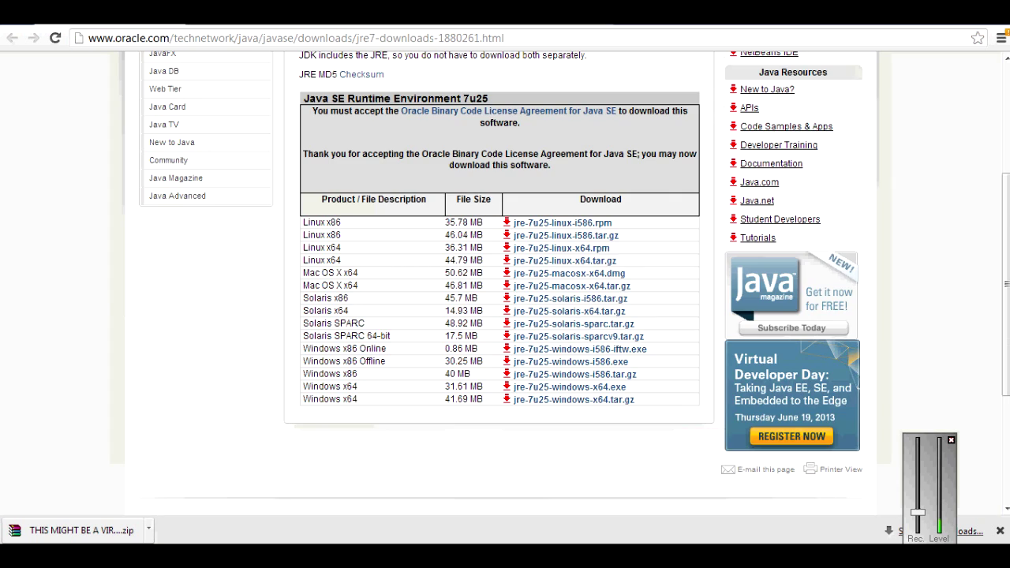
Step: Reload the Oracle Java download page, re-accept the Java SE licence, then go to the MediaFire folder
scroll(178, 193, up, 2)
scroll(178, 194, down, 4)
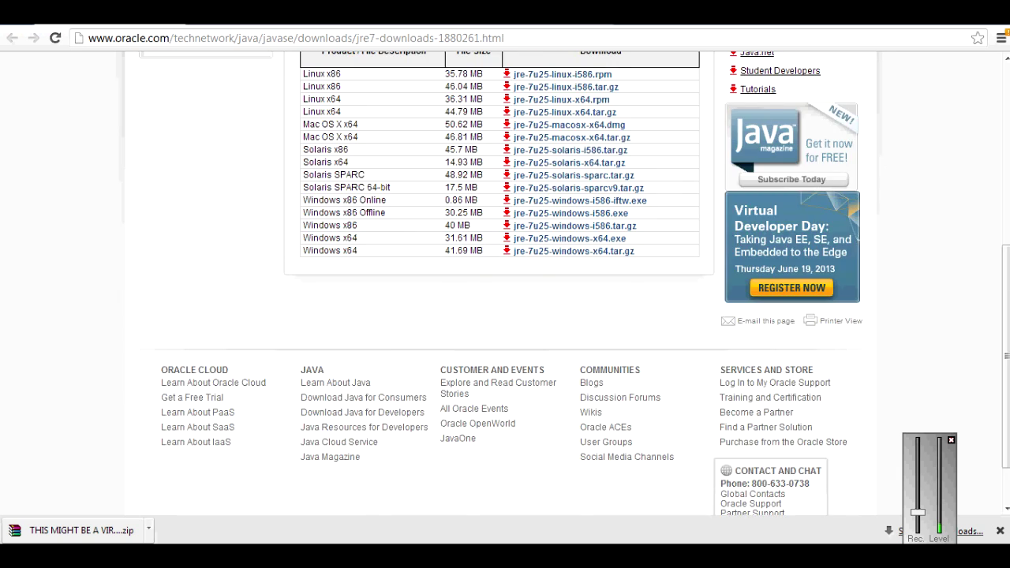
scroll(506, 285, up, 2)
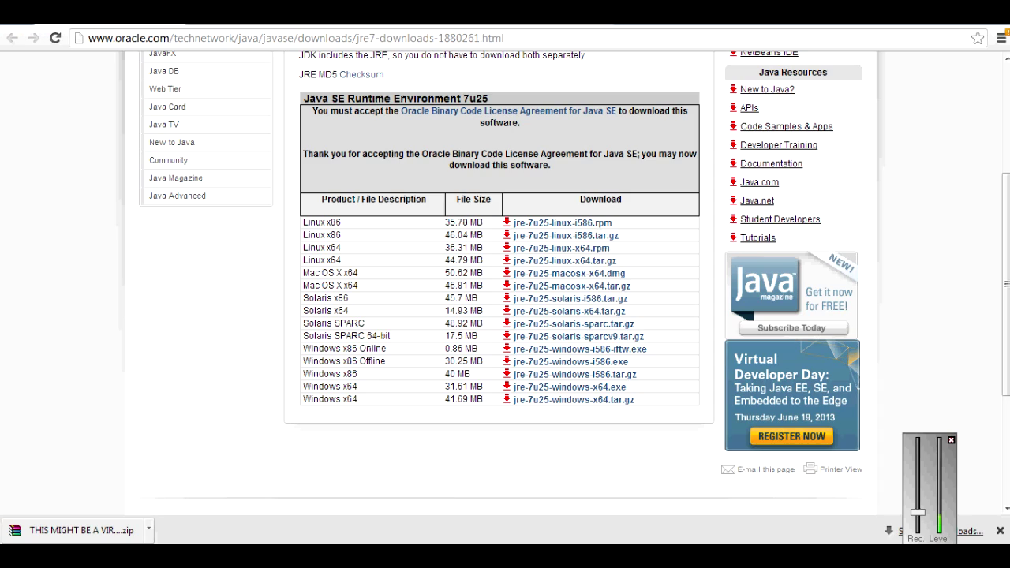
click(56, 38)
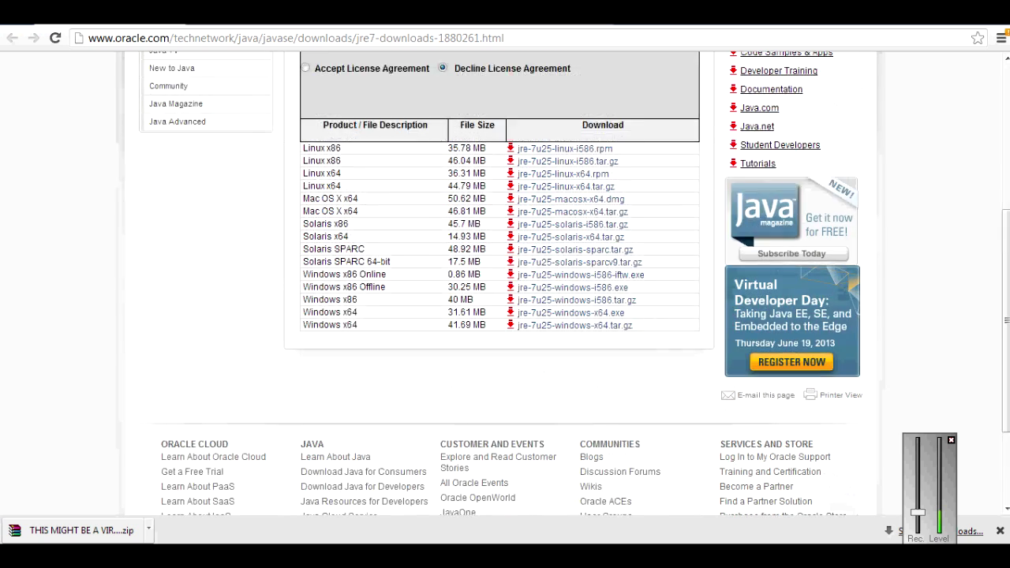
scroll(499, 284, up, 2)
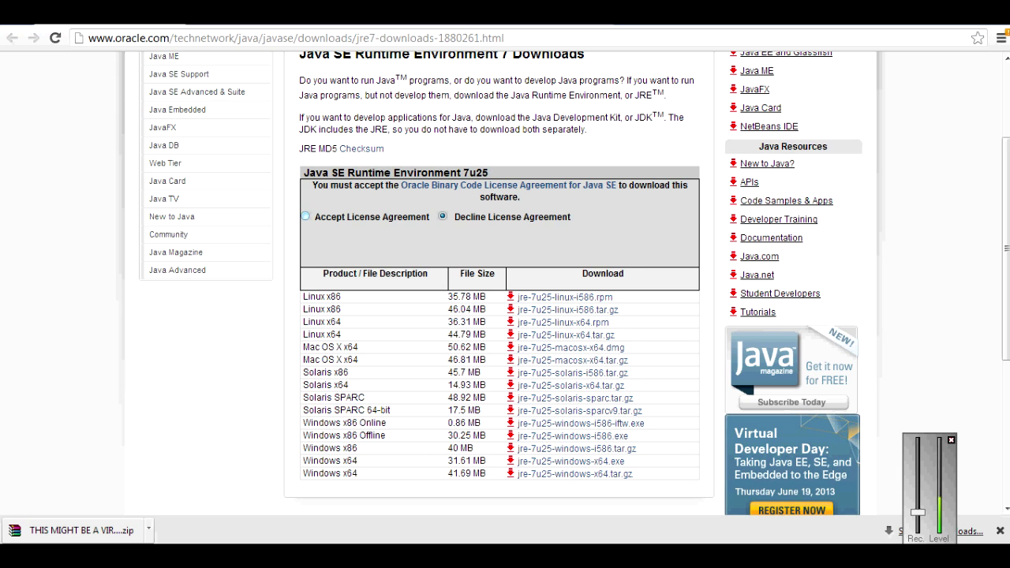
click(306, 217)
scroll(499, 284, down, 2)
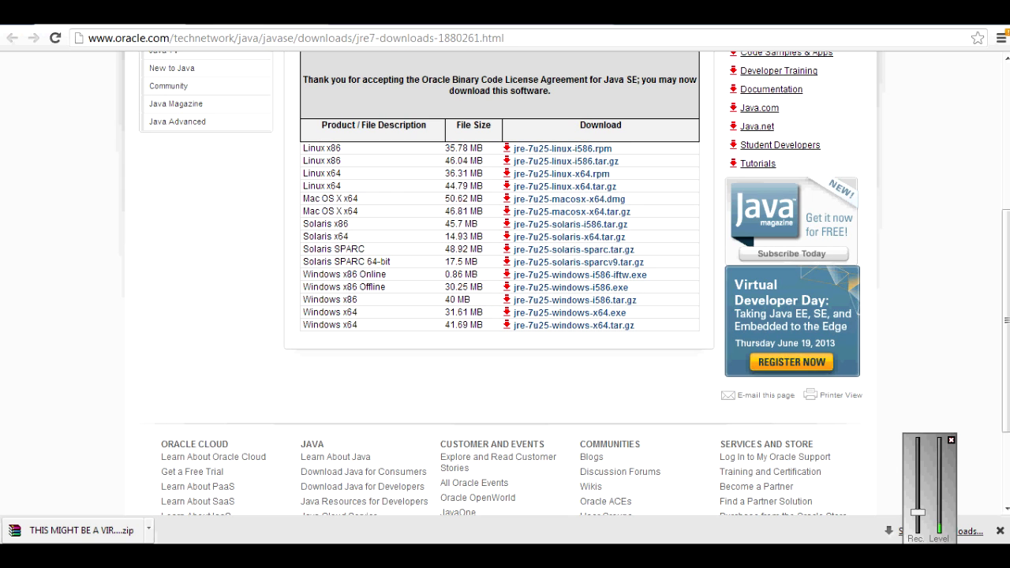
key(ctrl+Tab)
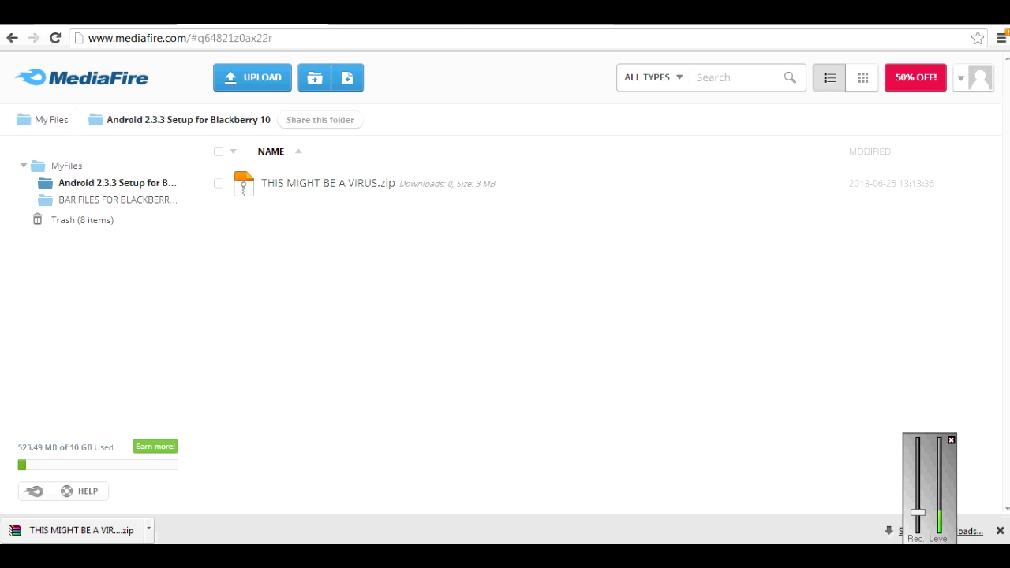
Step: Switch to the MediaFire download page for THIS MIGHT BE A VIRUS.zip (3.08 MB)
key(ctrl+Tab)
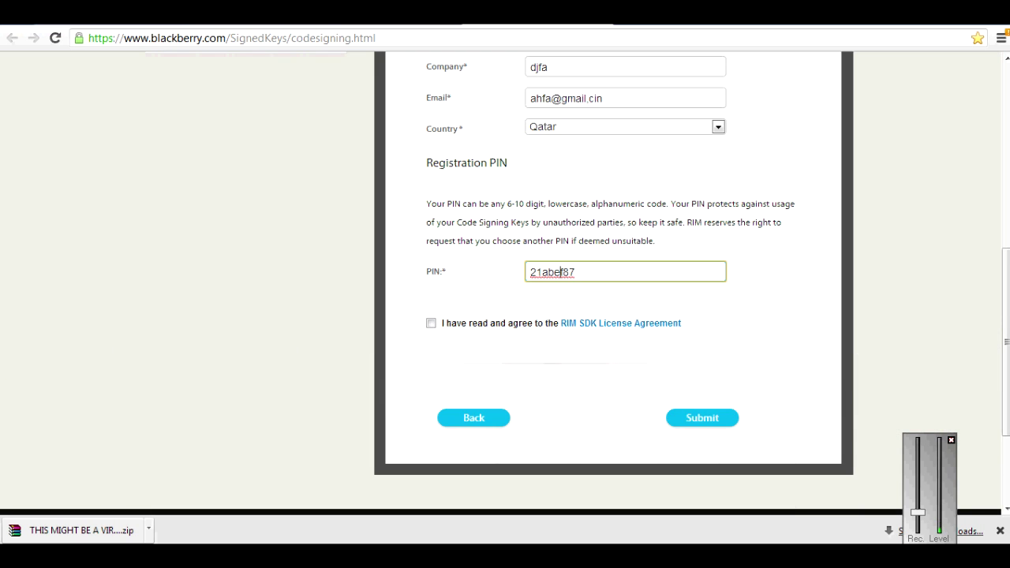
scroll(505, 284, up, 1)
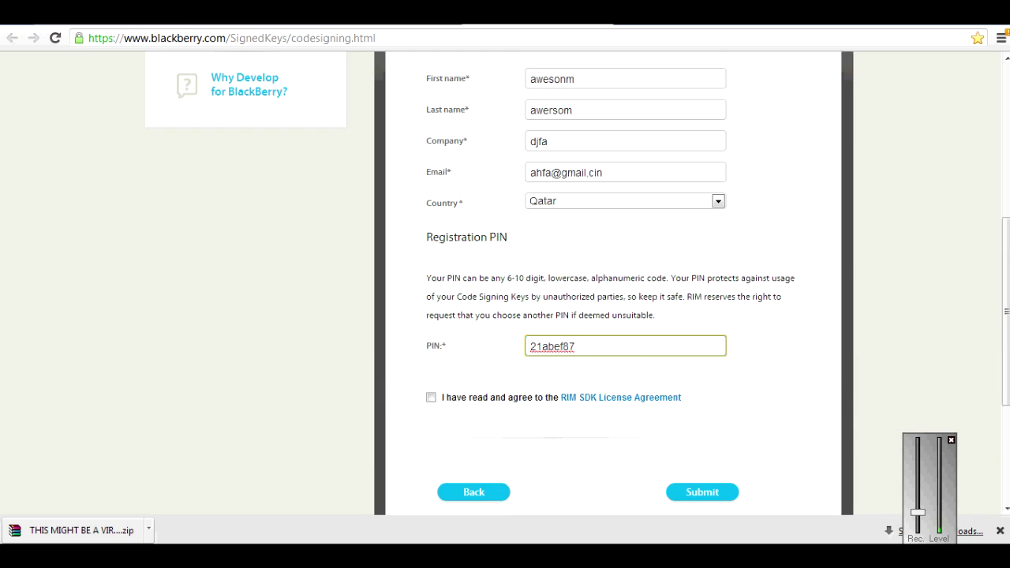
scroll(505, 284, up, 5)
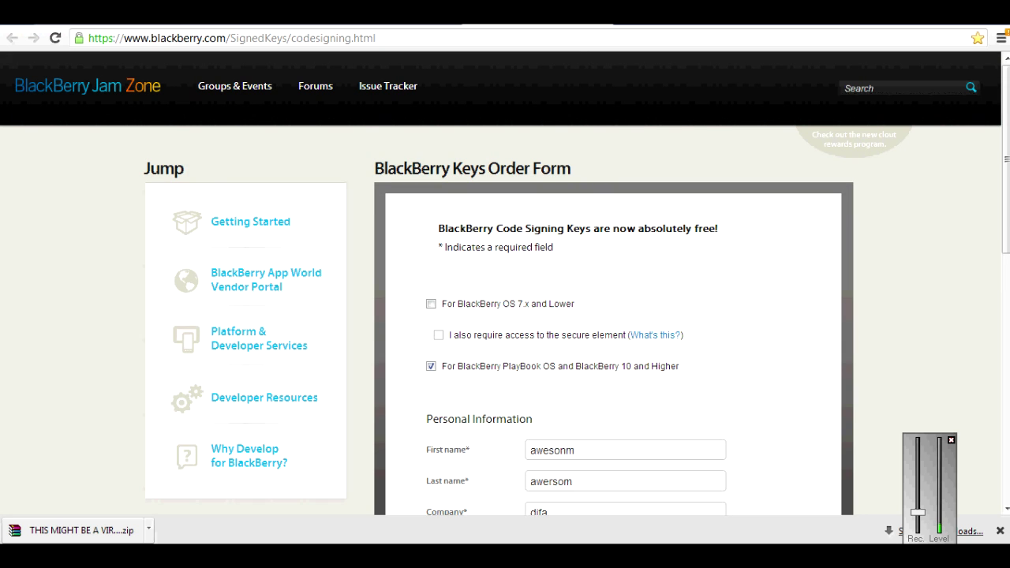
scroll(506, 284, down, 1)
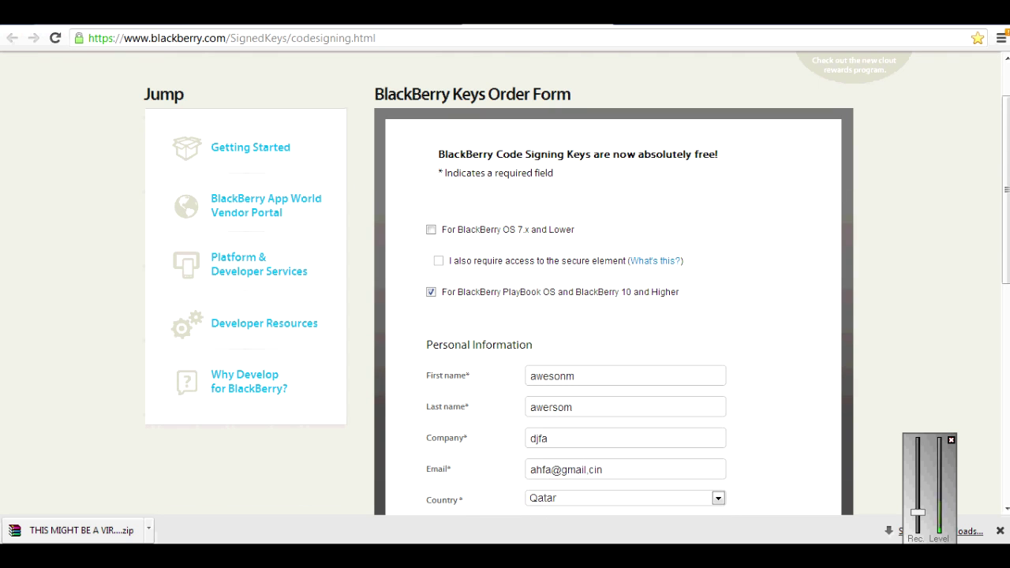
scroll(505, 285, down, 1)
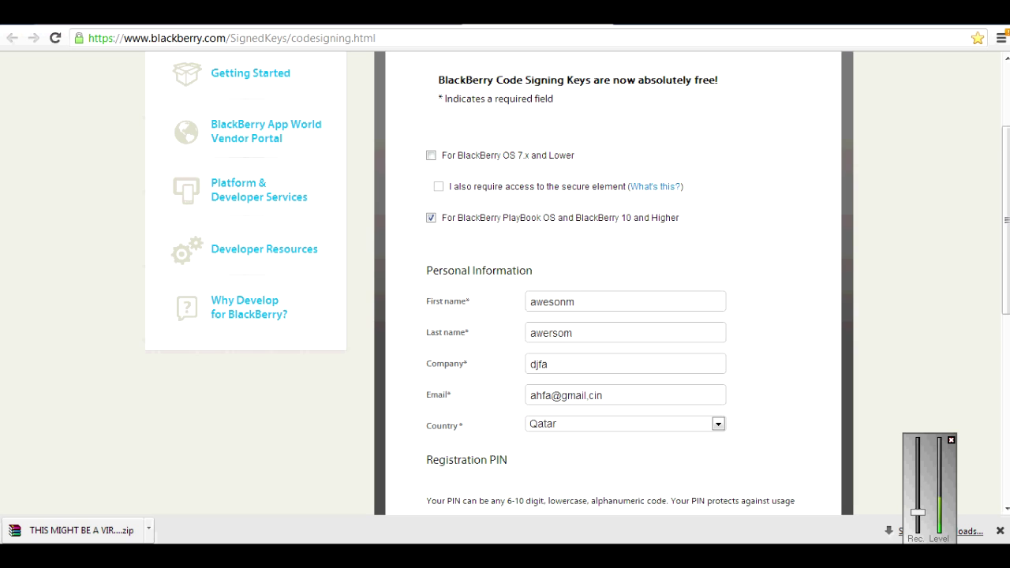
scroll(560, 495, down, 1)
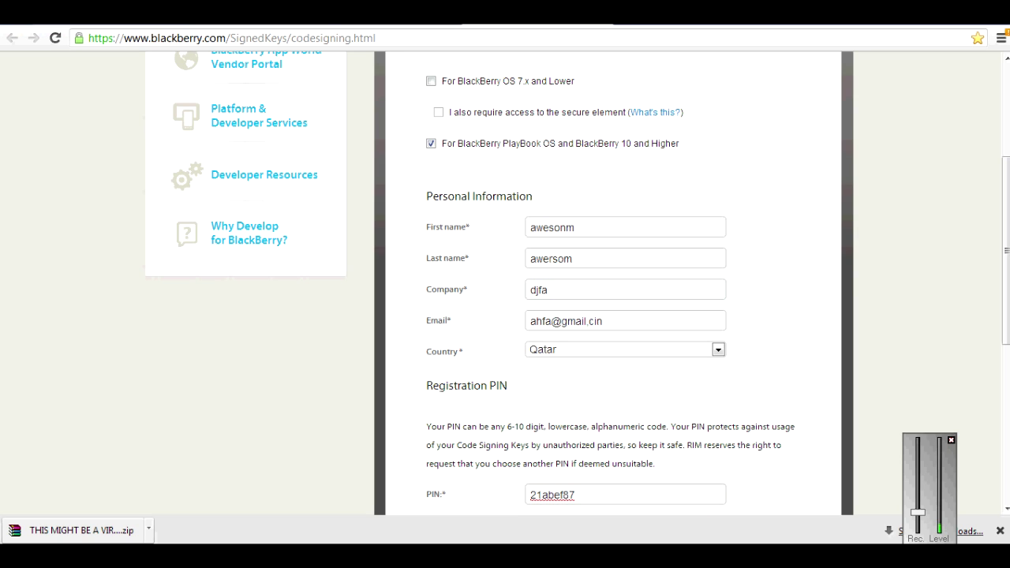
click(623, 349)
double_click(538, 289)
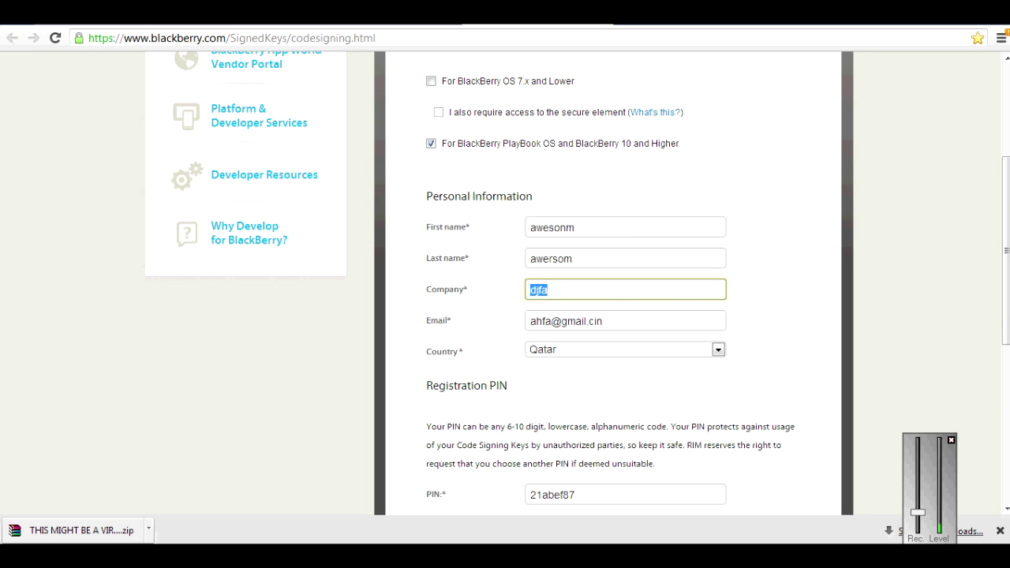
scroll(505, 285, down, 2)
click(625, 202)
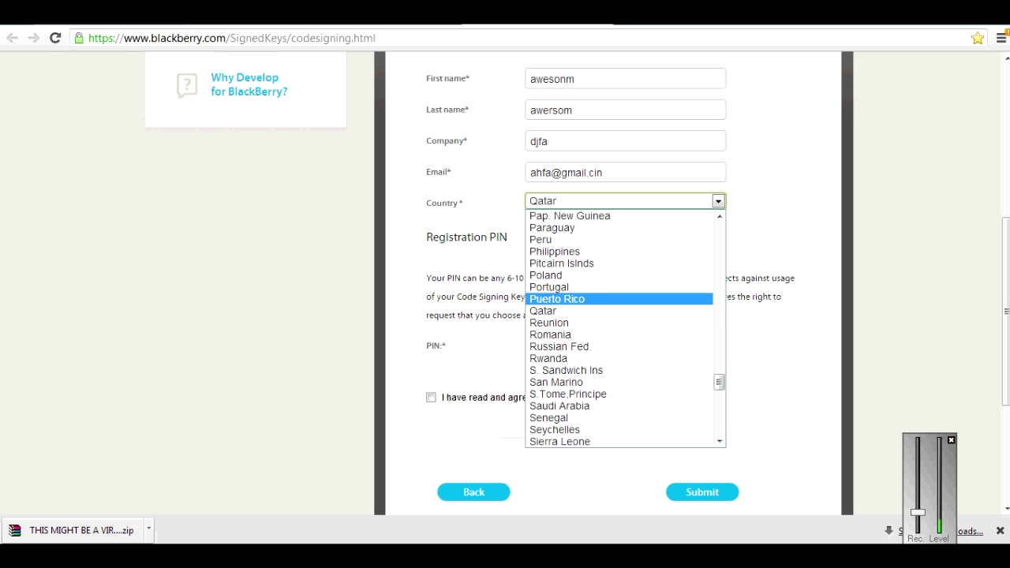
scroll(620, 327, down, 15)
scroll(620, 328, up, 2)
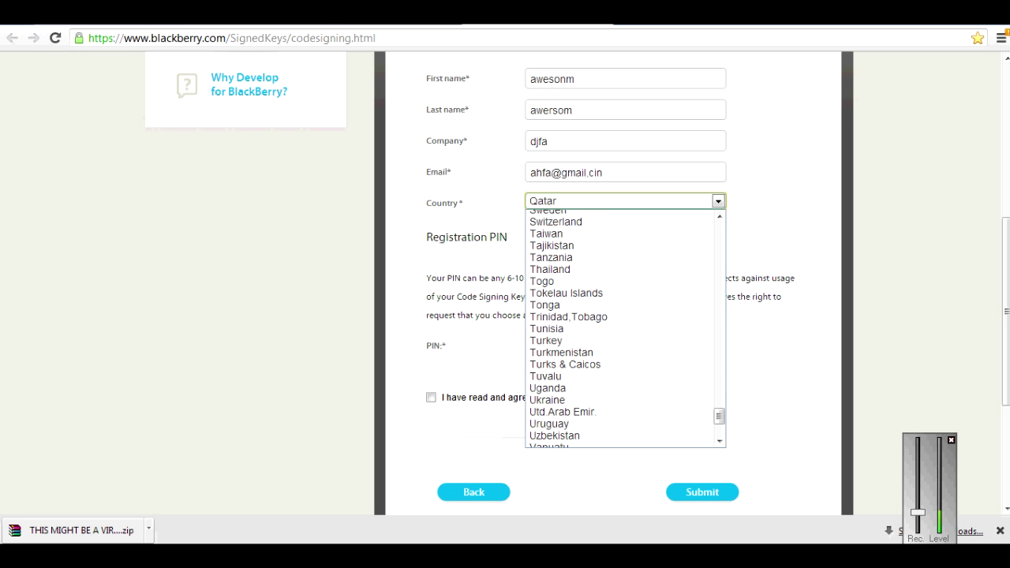
scroll(620, 316, up, 6)
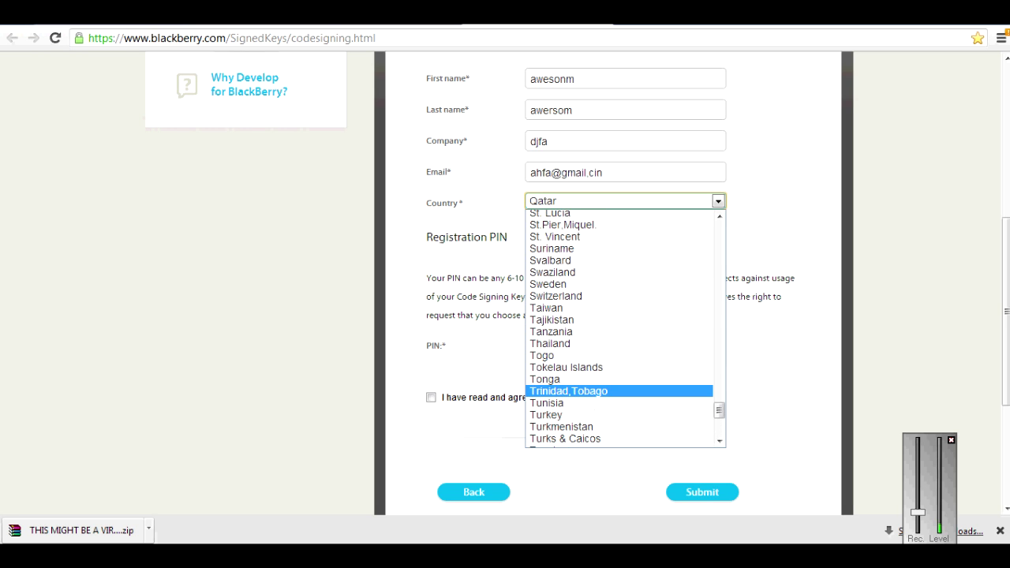
scroll(620, 391, up, 8)
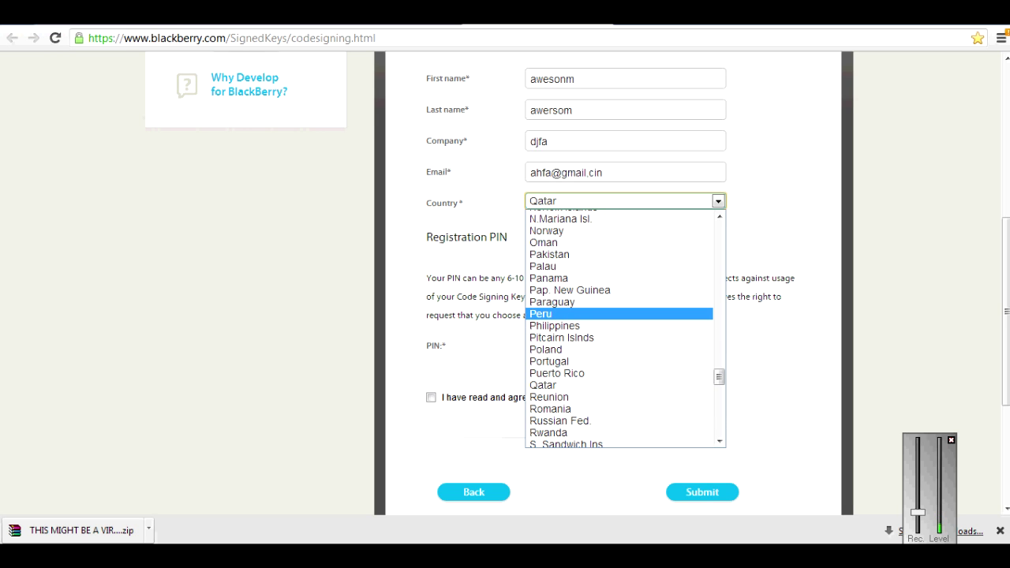
scroll(619, 313, up, 19)
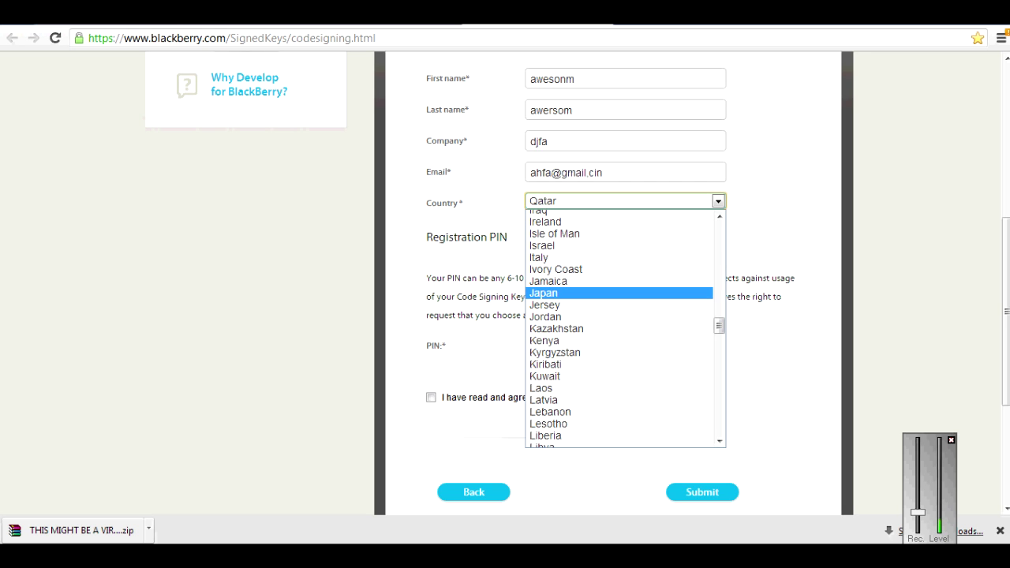
scroll(619, 288, up, 20)
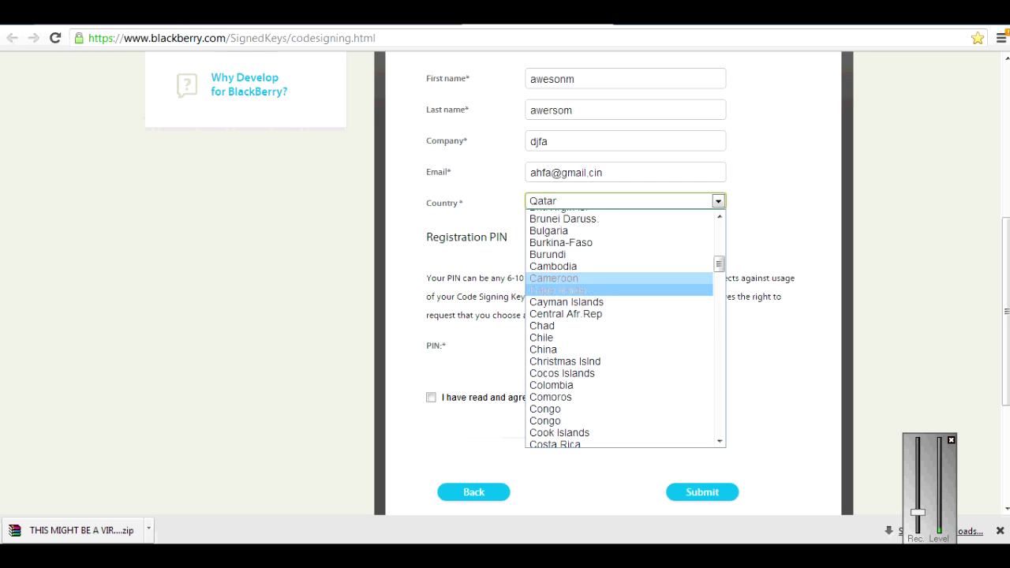
scroll(619, 280, down, 9)
key(Escape)
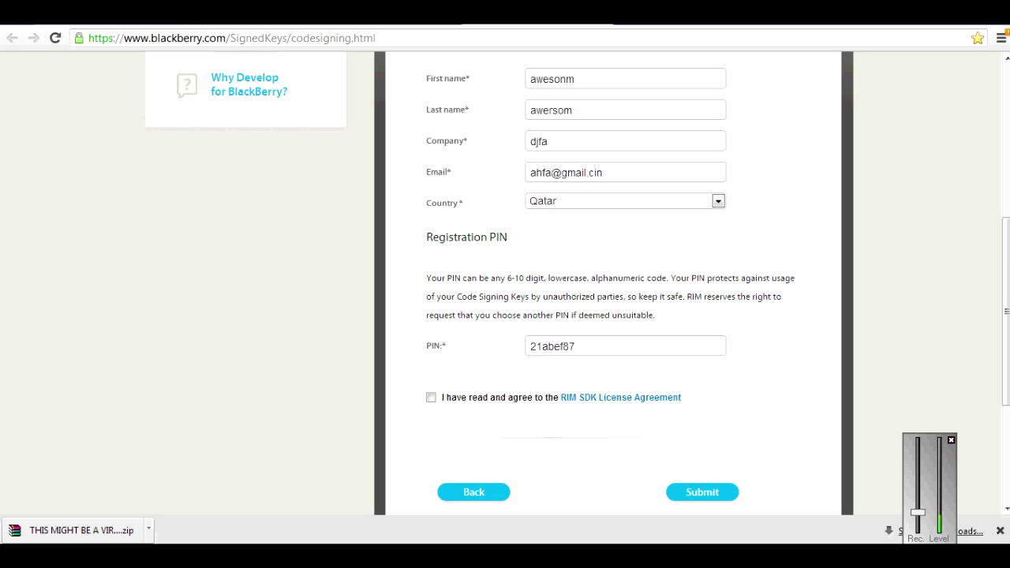
Step: Highlight the PIN requirements, focus the PIN field, then bring up the SIGN IN KEY screenshot
drag(547, 278, 725, 278)
click(724, 277)
click(625, 345)
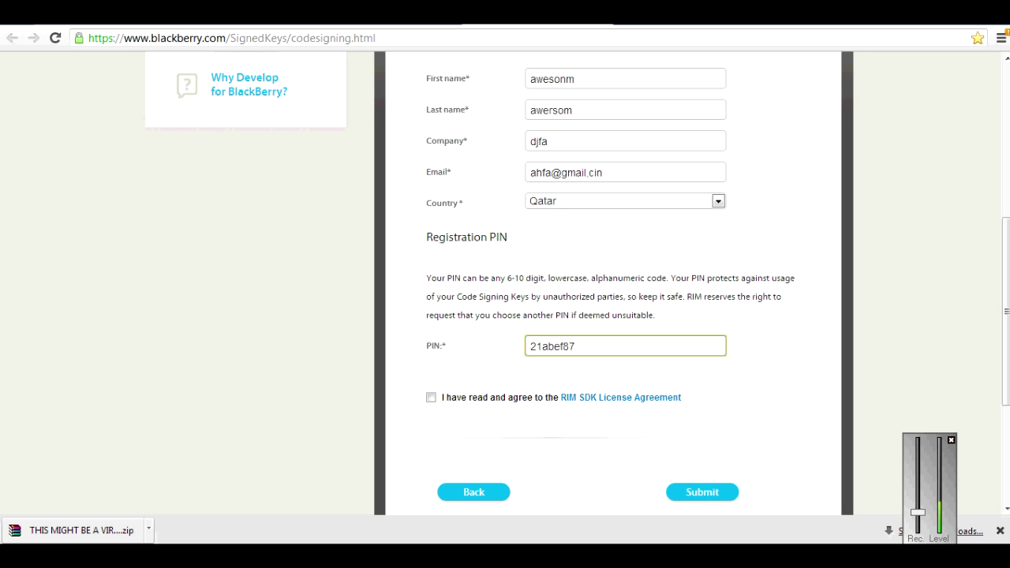
key(alt+Tab)
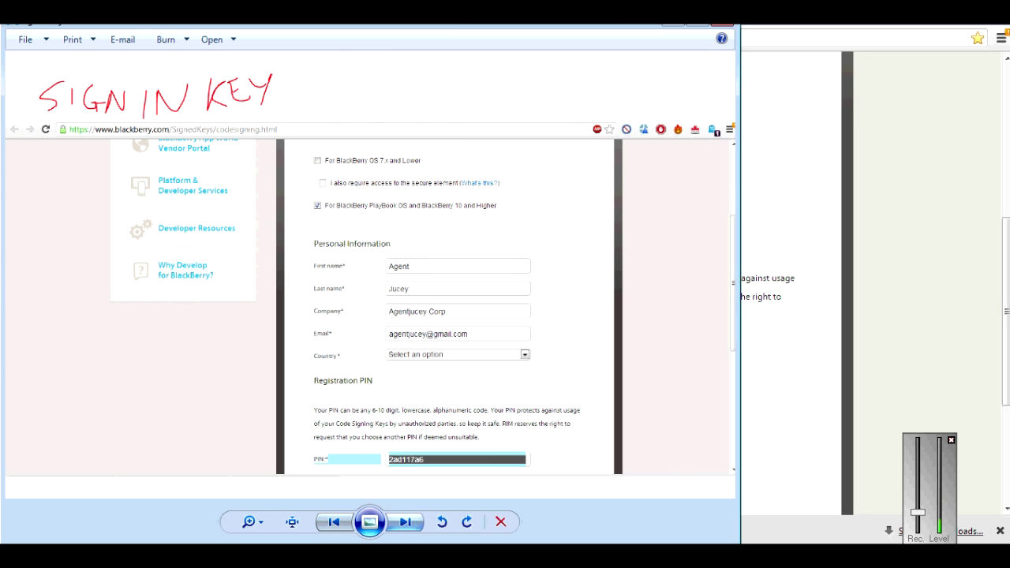
Step: Page through the order-confirmation and sascha folder screenshots to the annotated Gmail inbox image
key(Right)
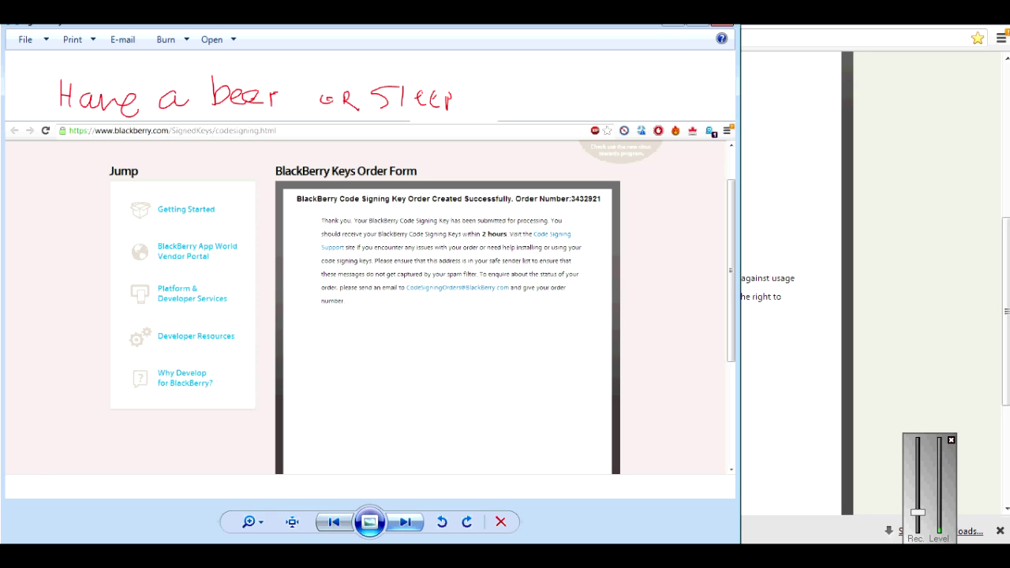
click(405, 522)
click(405, 521)
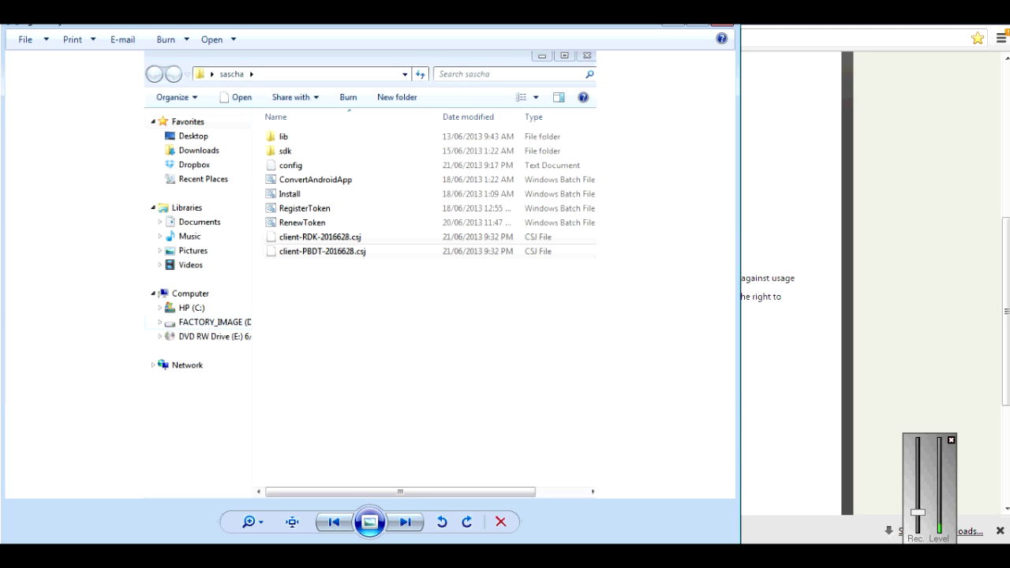
key(alt+F4)
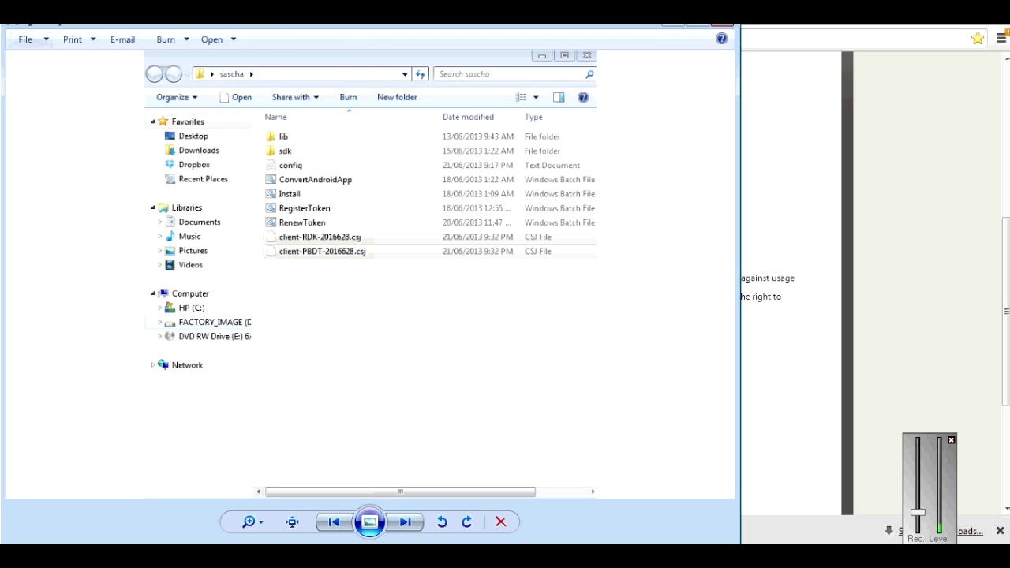
key(Right)
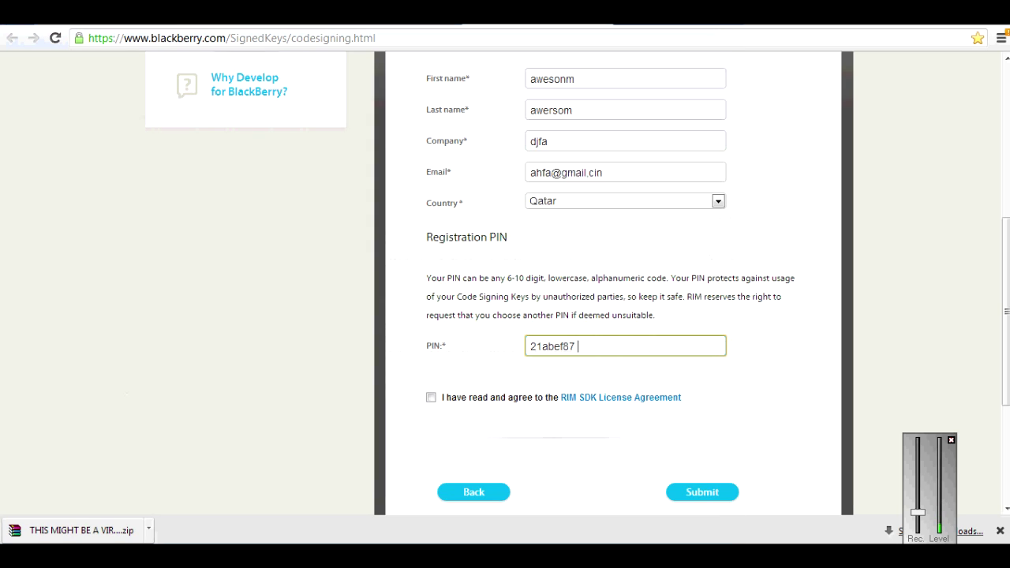
Step: Return to the key order form, then minimise Chrome to reveal the Windows desktop
key(Tab)
key(Tab)
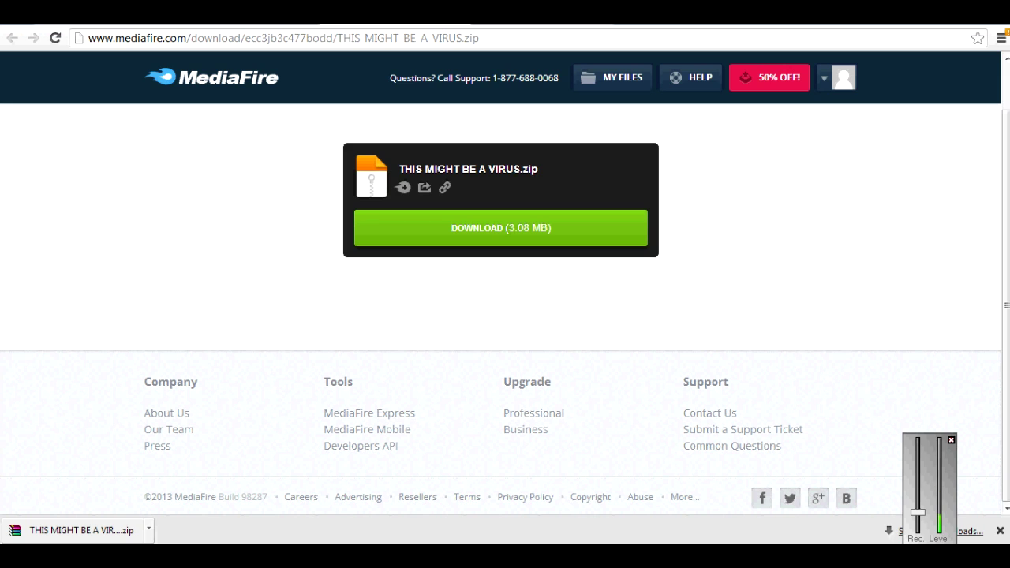
key(super+d)
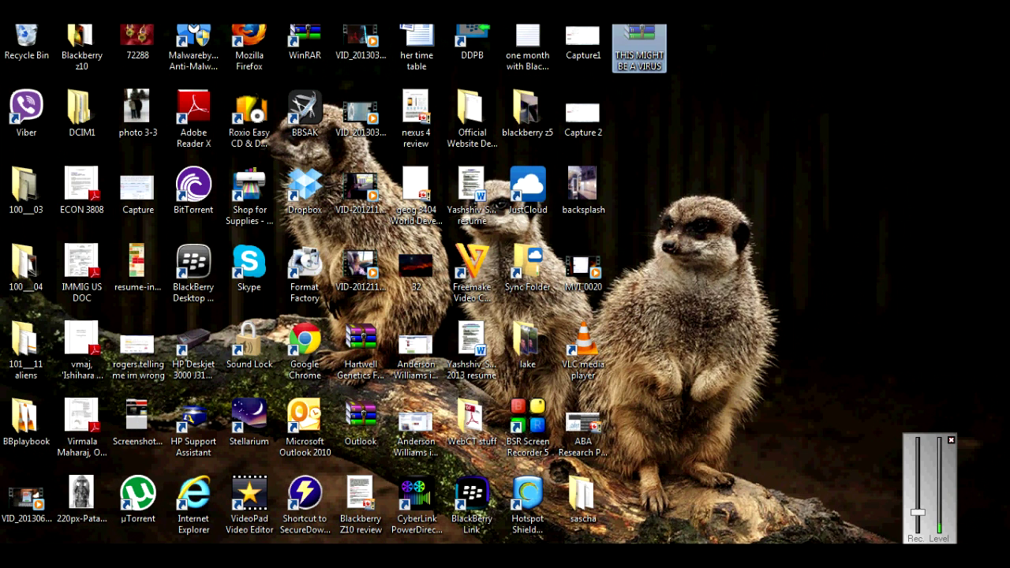
Step: Extract the THIS MIGHT BE A VIRUS archive to its default folder, place it beside Capture 2, and open it
right_click(646, 60)
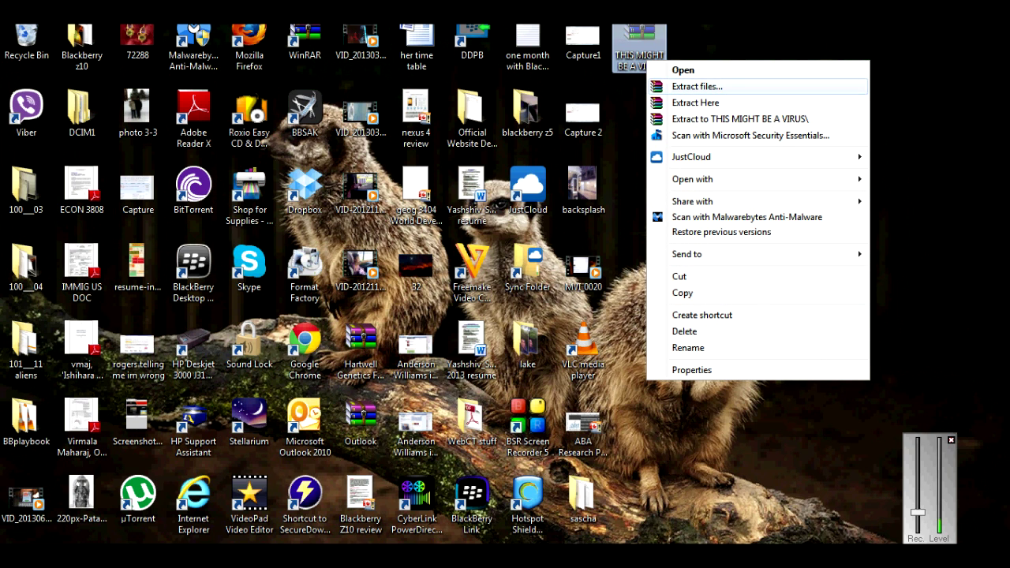
key(Escape)
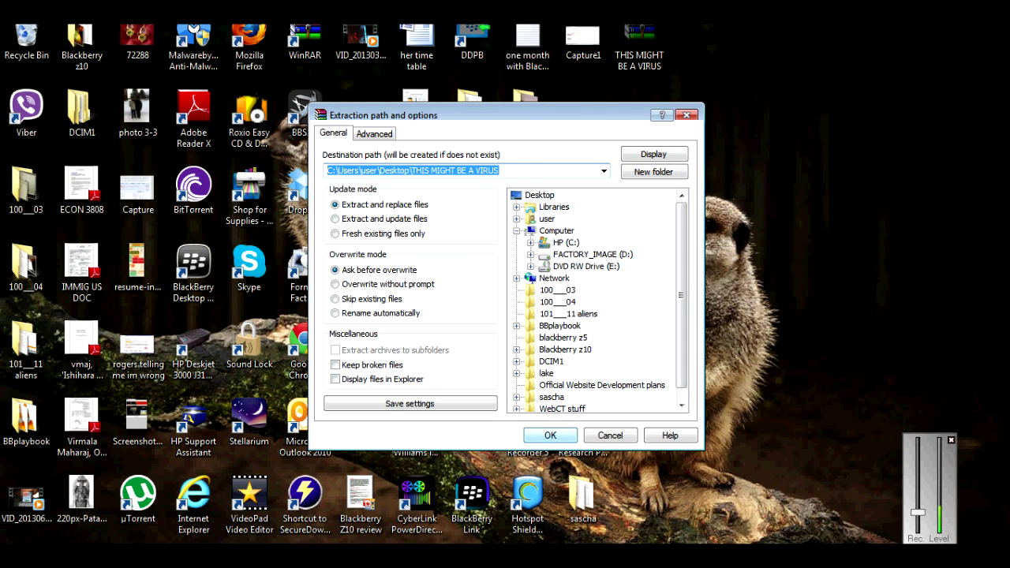
key(Return)
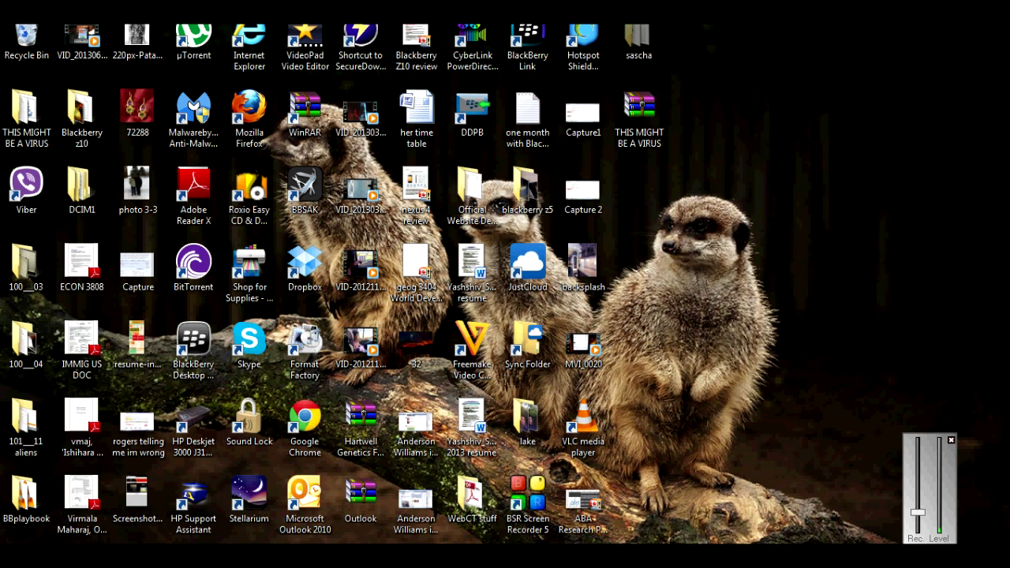
drag(26, 118, 640, 146)
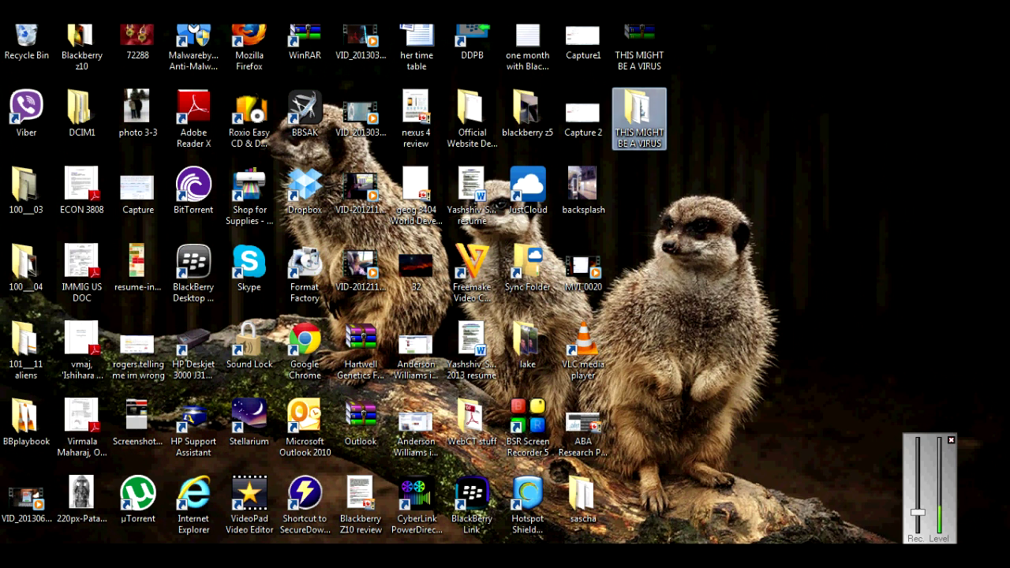
double_click(640, 119)
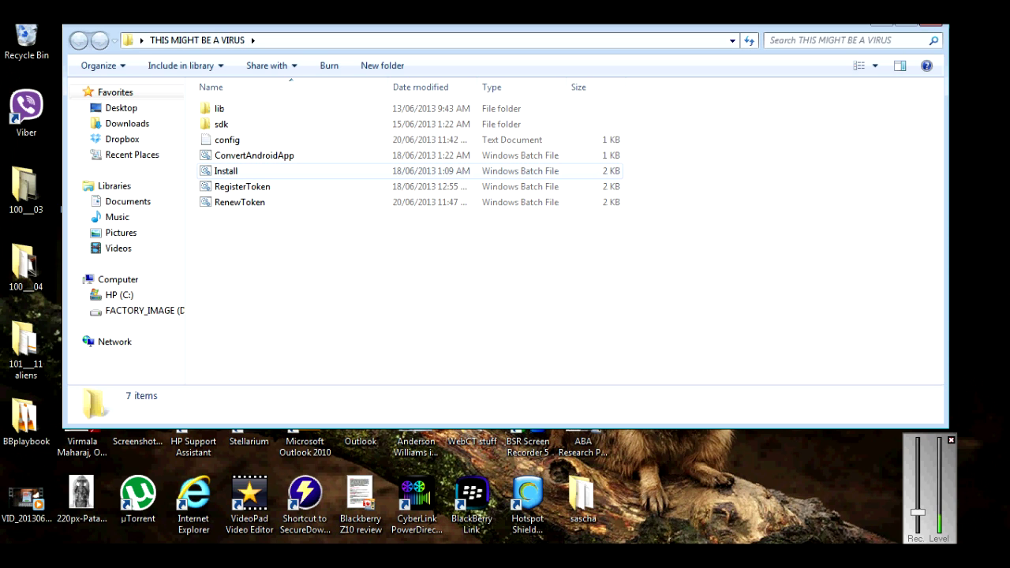
Step: Open config in Notepad and replace UNKNOWN after PASSPIN= with the registration PIN
double_click(227, 140)
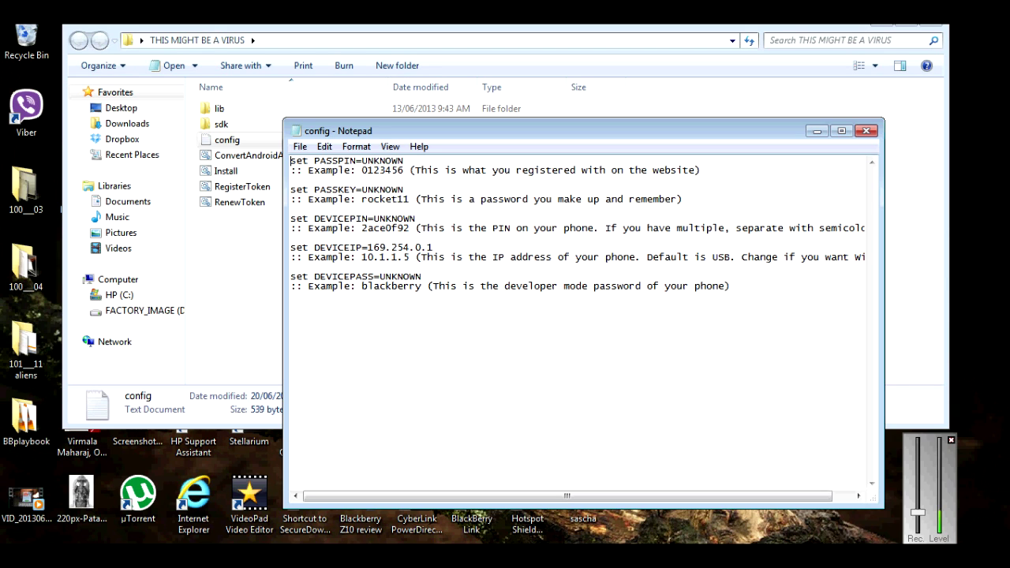
double_click(359, 161)
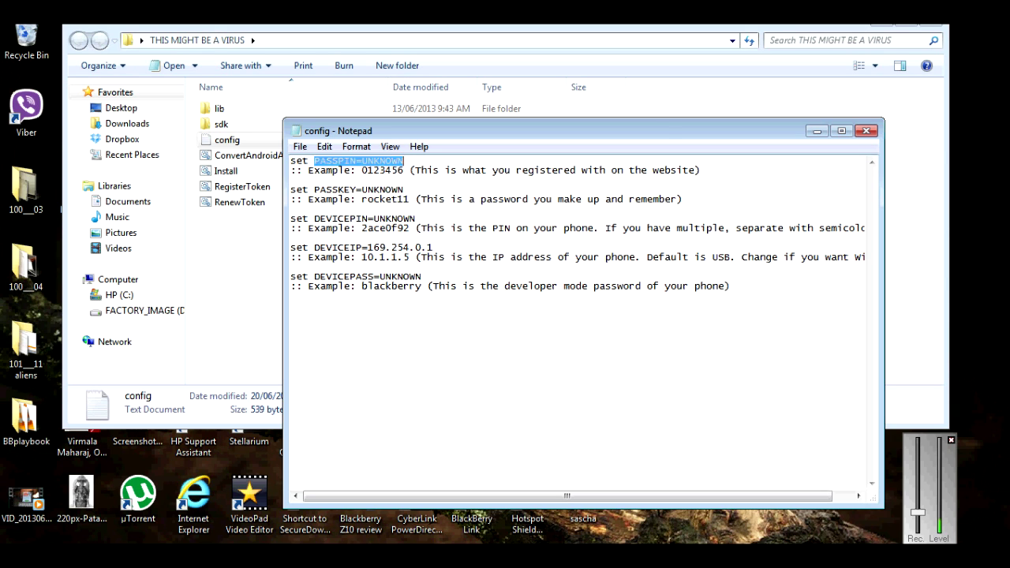
click(404, 161)
drag(404, 161, 362, 161)
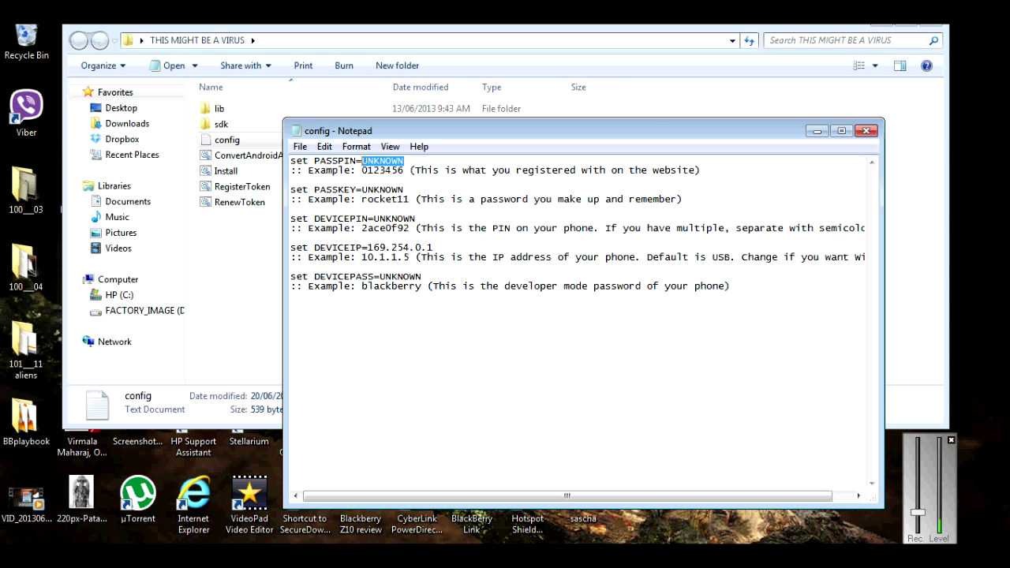
key(alt+Tab)
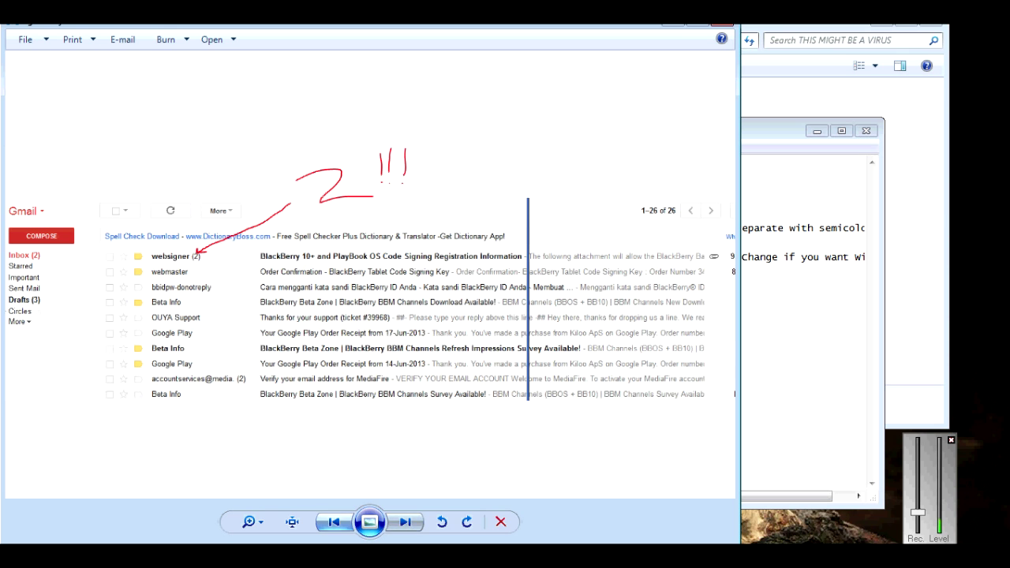
Step: Step back to the registration form and PIN screenshots, then close Photo Viewer
key(Left)
key(Left)
key(Left)
key(Left)
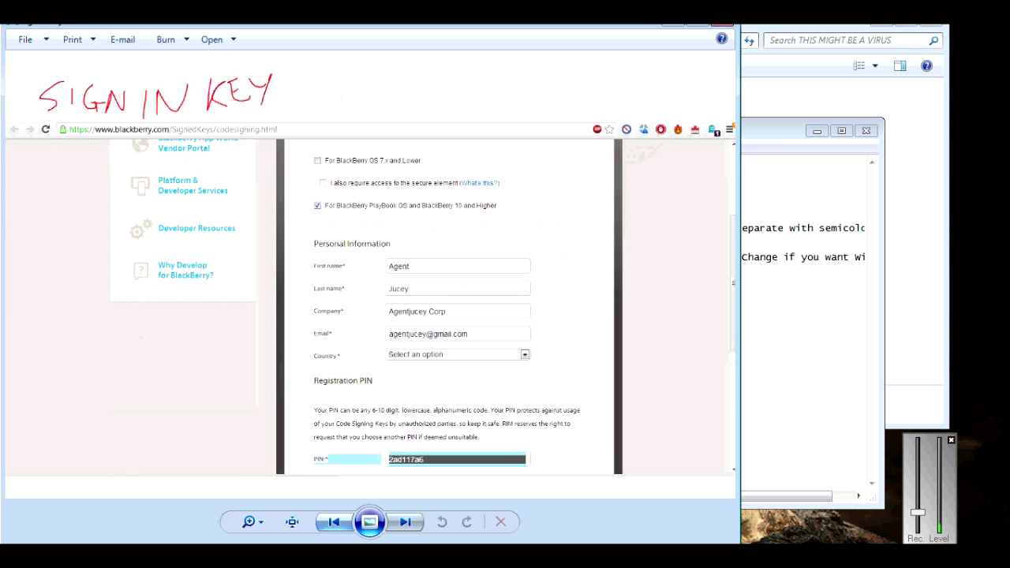
key(Left)
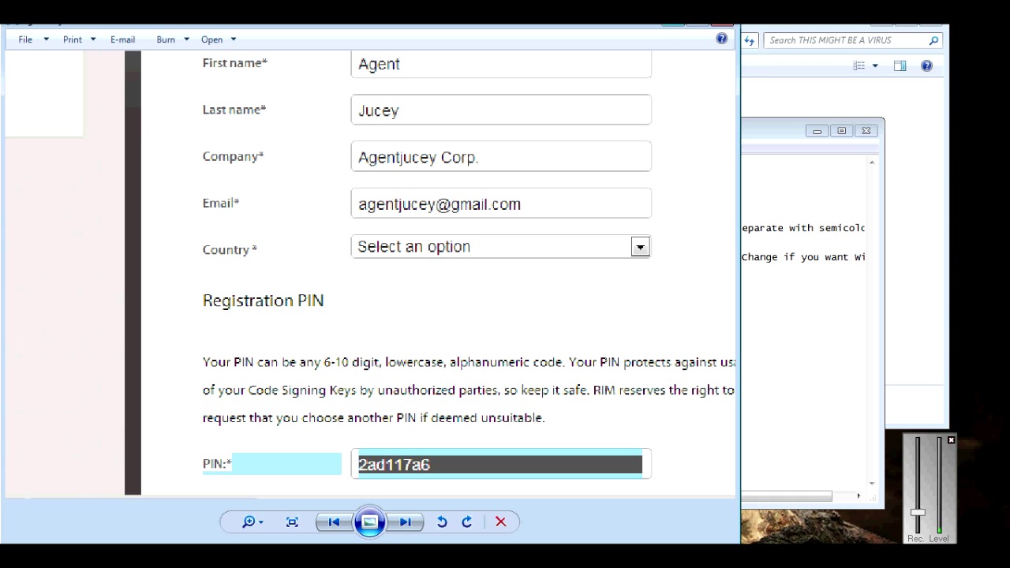
key(alt+F4)
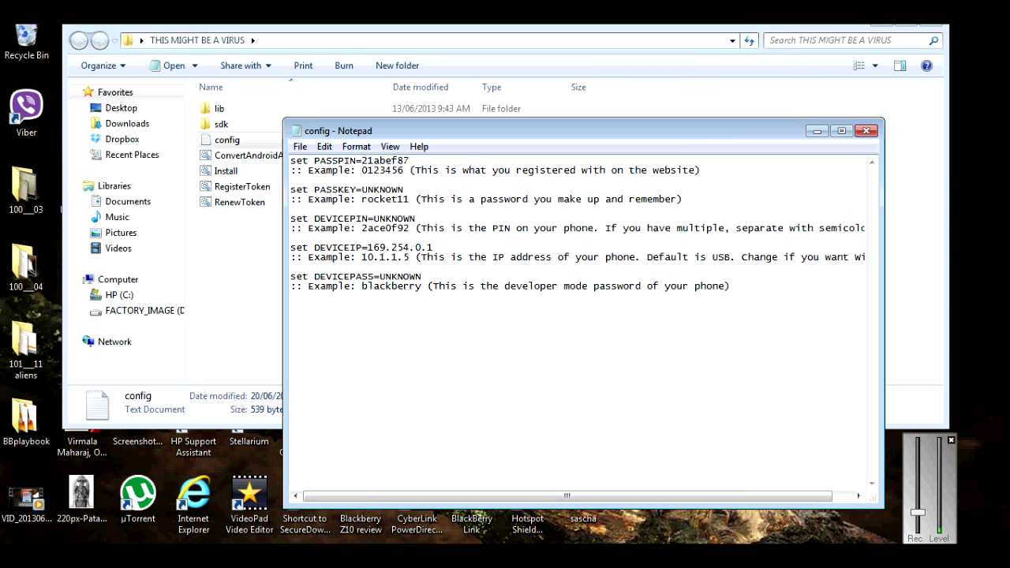
Step: Replace UNKNOWN after PASSKEY= with the same registration PIN
click(404, 190)
key(shift+Left)
key(shift+Left)
key(shift+Left)
key(shift+Left)
key(shift+Left)
key(shift+Left)
key(Left)
key(shift+Left)
click(404, 190)
key(BackSpace)
key(BackSpace)
key(BackSpace)
key(BackSpace)
key(BackSpace)
key(BackSpace)
key(BackSpace)
Step: Replace the DEVICEPIN placeholder with the same PIN, fixing typos along the way
click(291, 218)
key(BackSpace)
key(BackSpace)
key(BackSpace)
key(BackSpace)
key(BackSpace)
key(BackSpace)
key(BackSpace)
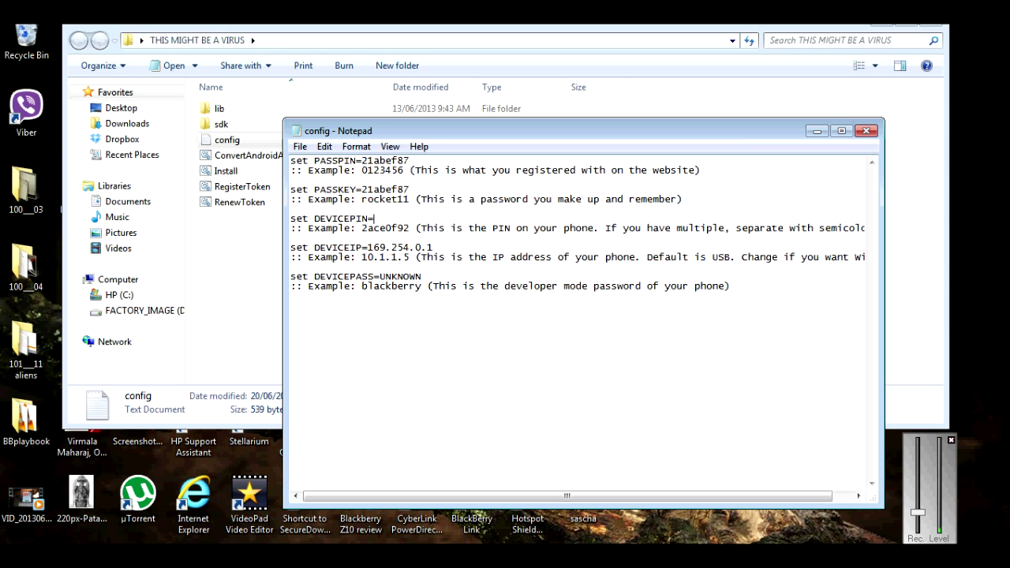
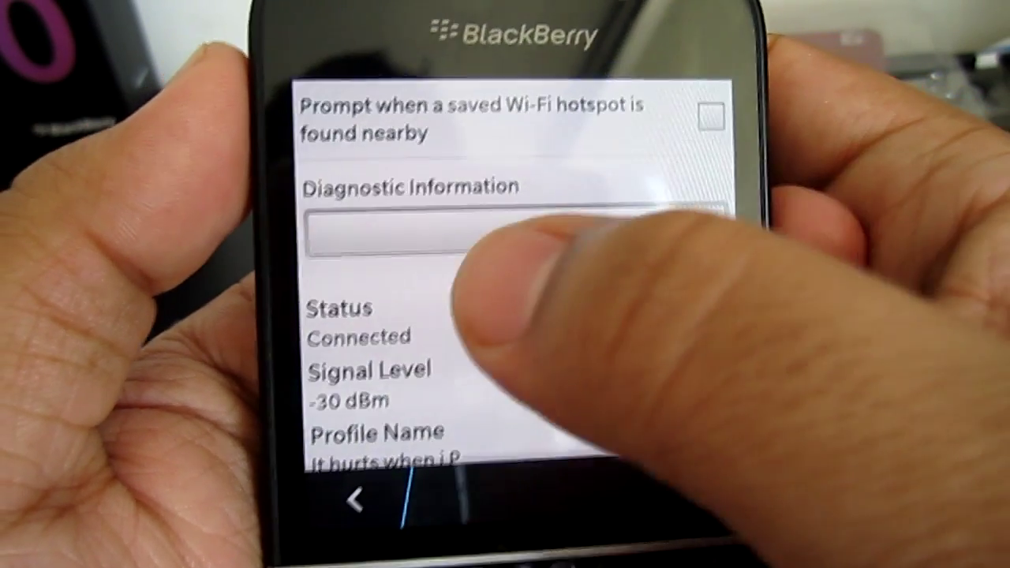
Step: Read IP address 192.168.0.15 under Wi-Fi Information's Internet Connection, then return to the home screen
click(607, 264)
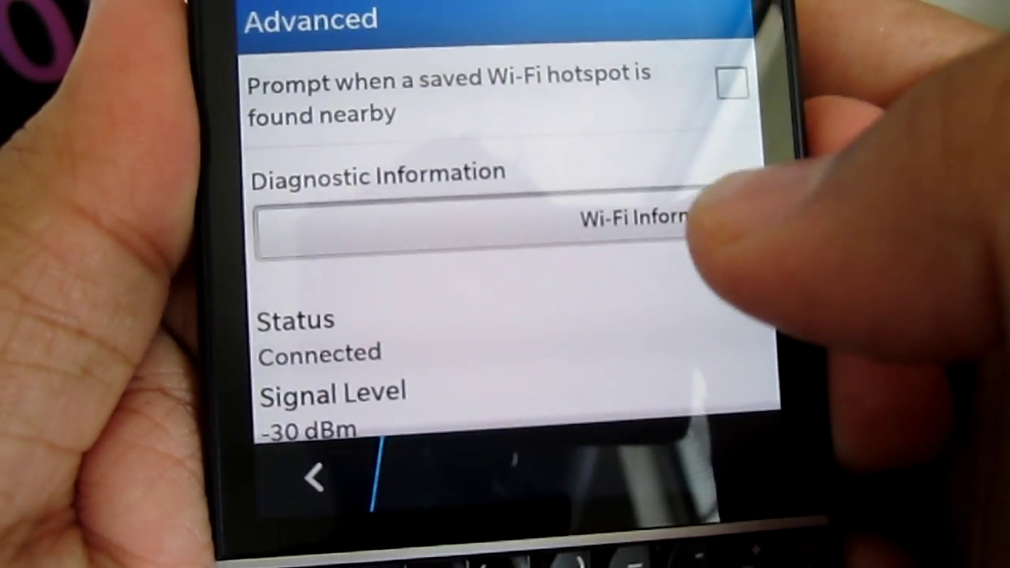
click(663, 222)
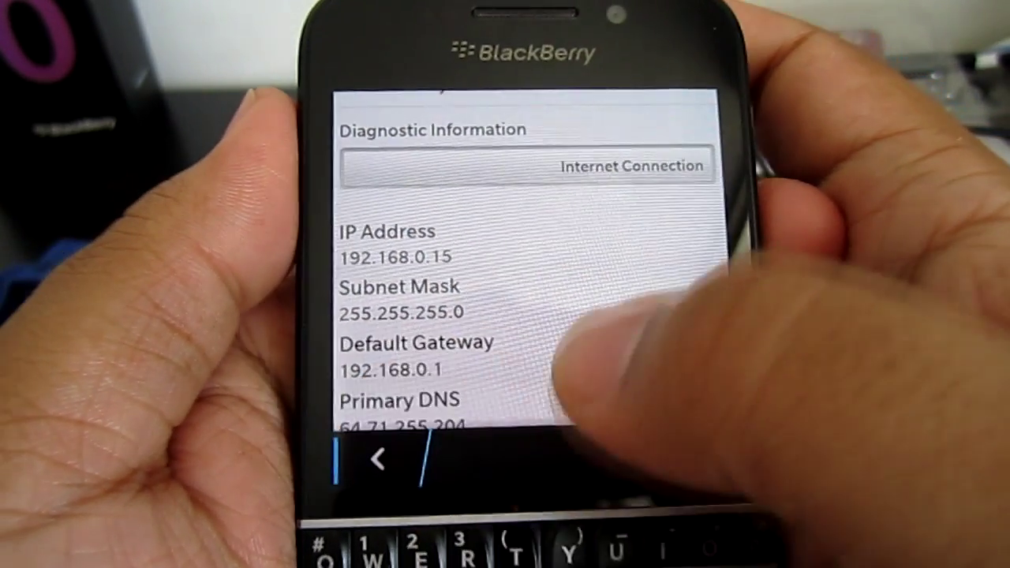
click(367, 460)
click(367, 462)
drag(505, 521, 505, 332)
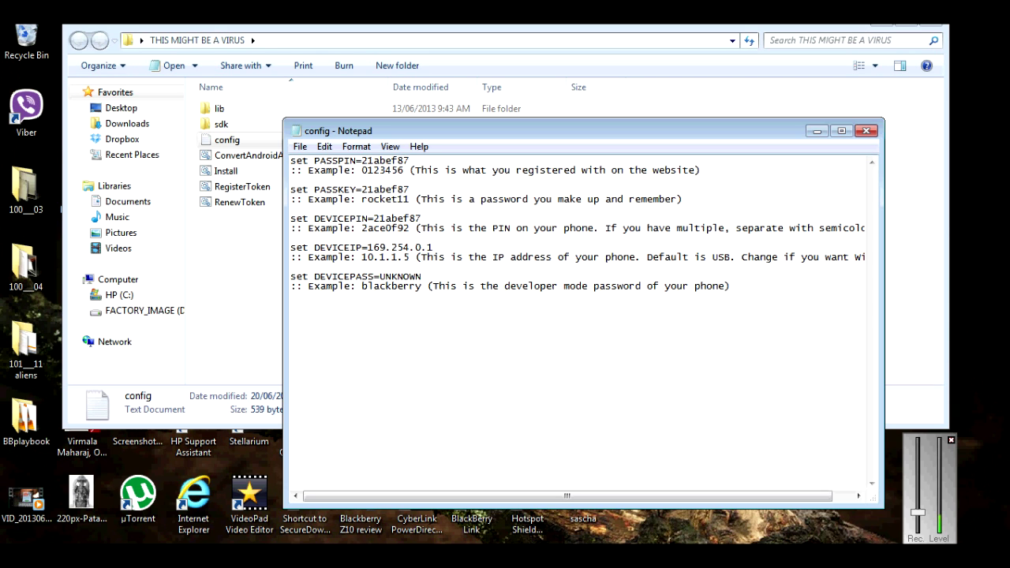
Step: Change the DEVICEIP value to 169.254.20.1 and select the DEVICEPASS placeholder
double_click(373, 247)
click(421, 287)
double_click(373, 247)
click(421, 248)
text(2)
drag(423, 276, 379, 276)
Step: Replace UNKNOWN after DEVICEPASS= with the phone's developer-mode password
click(379, 276)
key(Right)
key(Right)
key(Right)
key(Right)
key(Right)
key(Right)
key(Right)
key(Right)
key(Left)
key(BackSpace)
key(BackSpace)
key(BackSpace)
key(BackSpace)
key(BackSpace)
key(BackSpace)
key(BackSpace)
Step: Save the config file and close Notepad
key(alt+f)
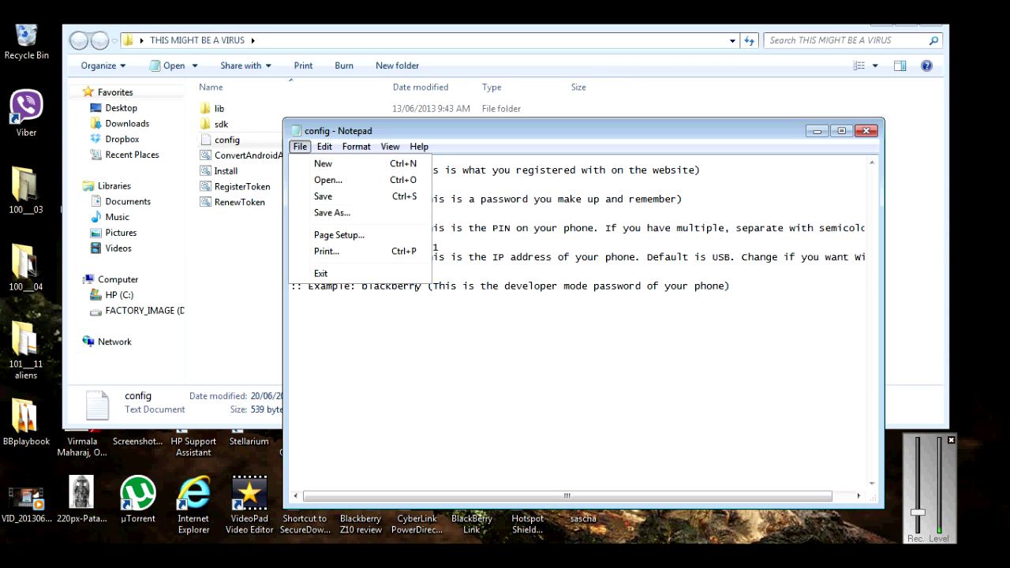
key(Up)
key(Return)
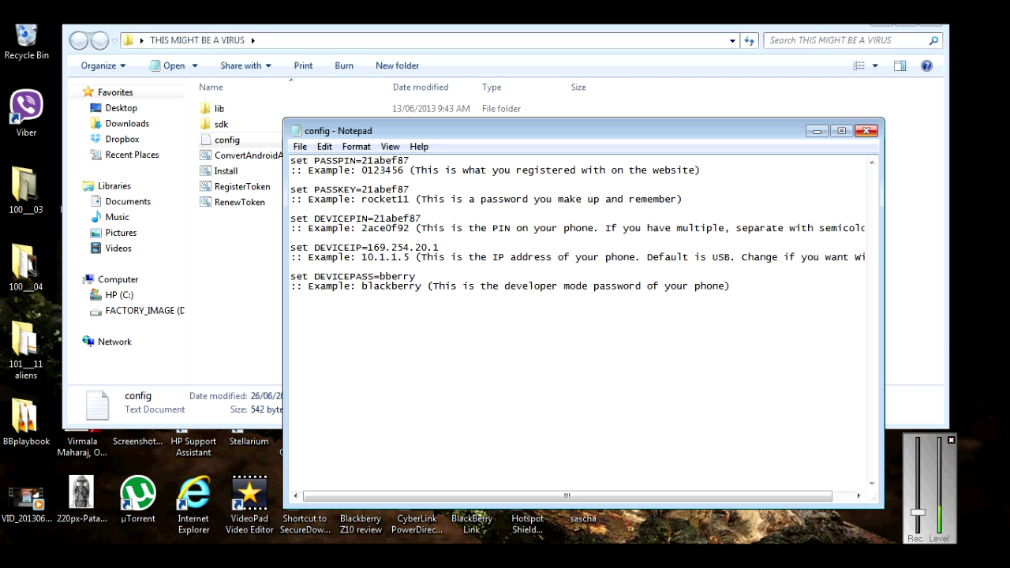
key(alt+F4)
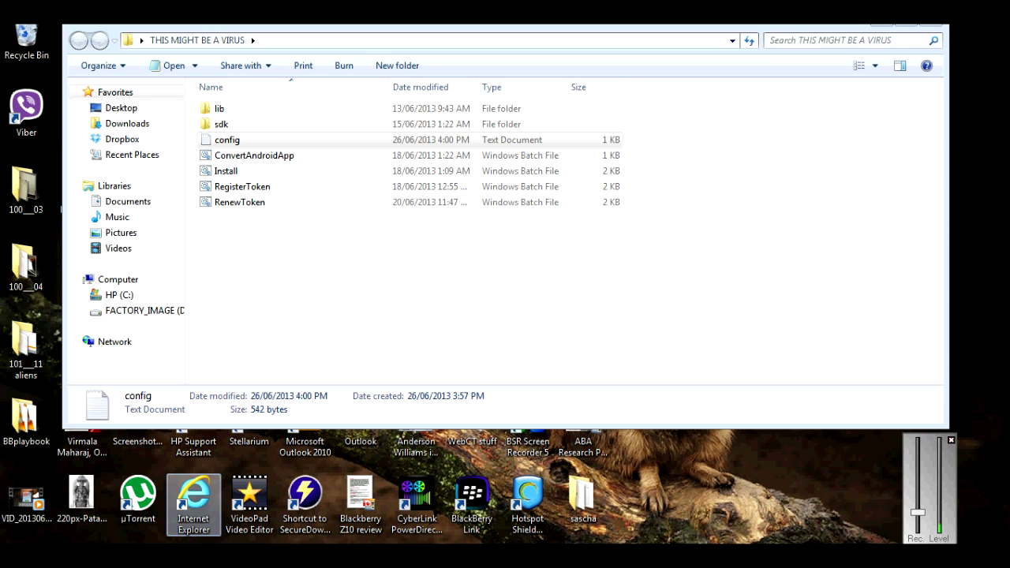
Step: Scroll through the code-signing thread reviewing the client-RDK-2016628.csj and client-PBDT-2016628.csj attachments
key(alt+Tab)
scroll(489, 355, down, 2)
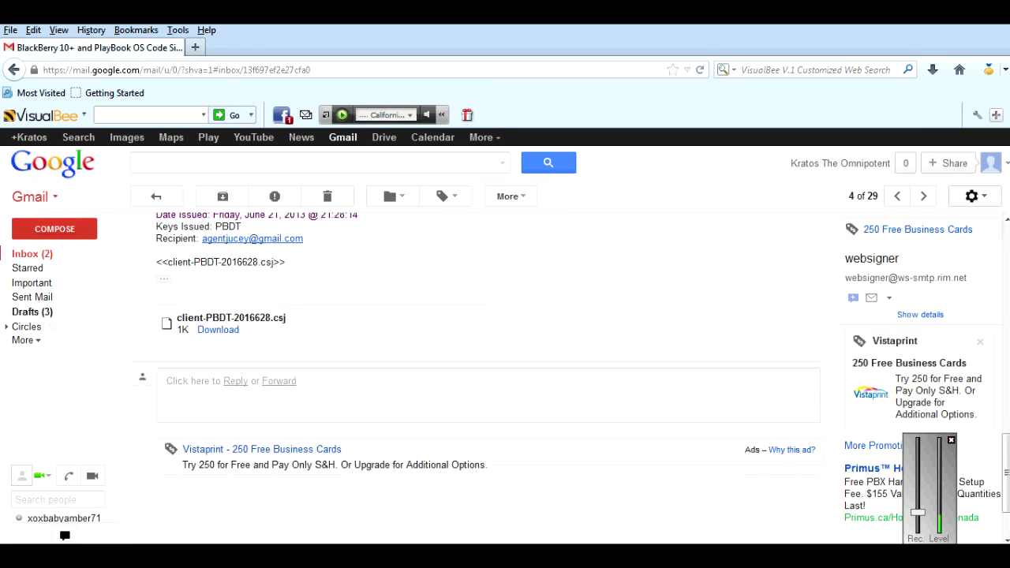
scroll(489, 355, up, 4)
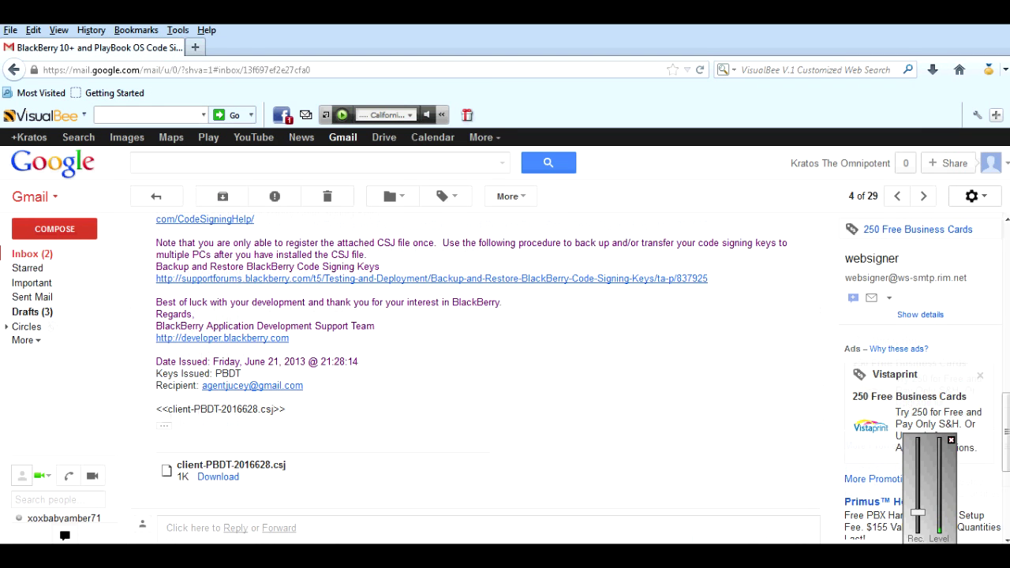
scroll(489, 355, down, 1)
scroll(490, 375, down, 2)
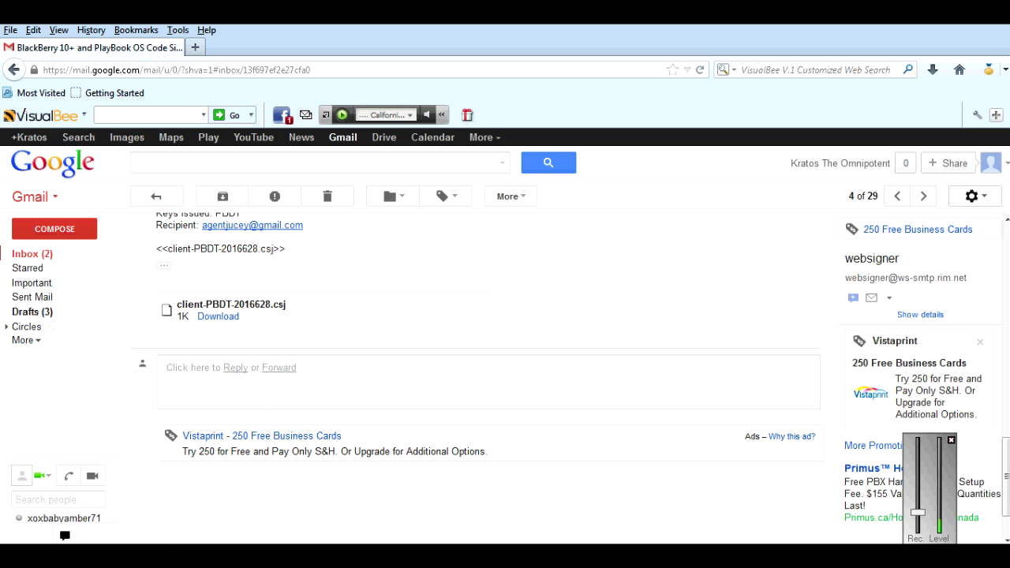
scroll(489, 355, up, 5)
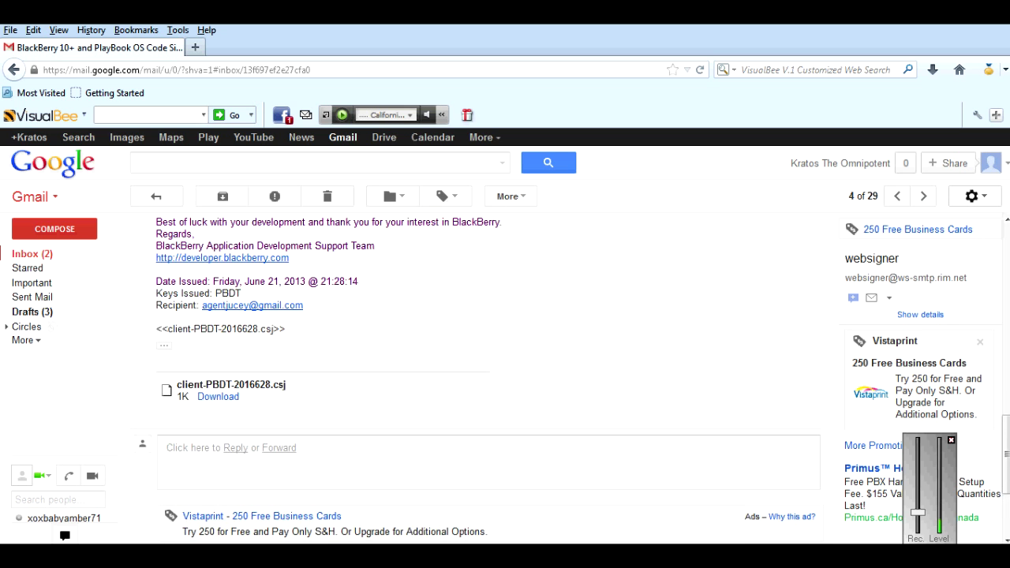
scroll(490, 375, down, 3)
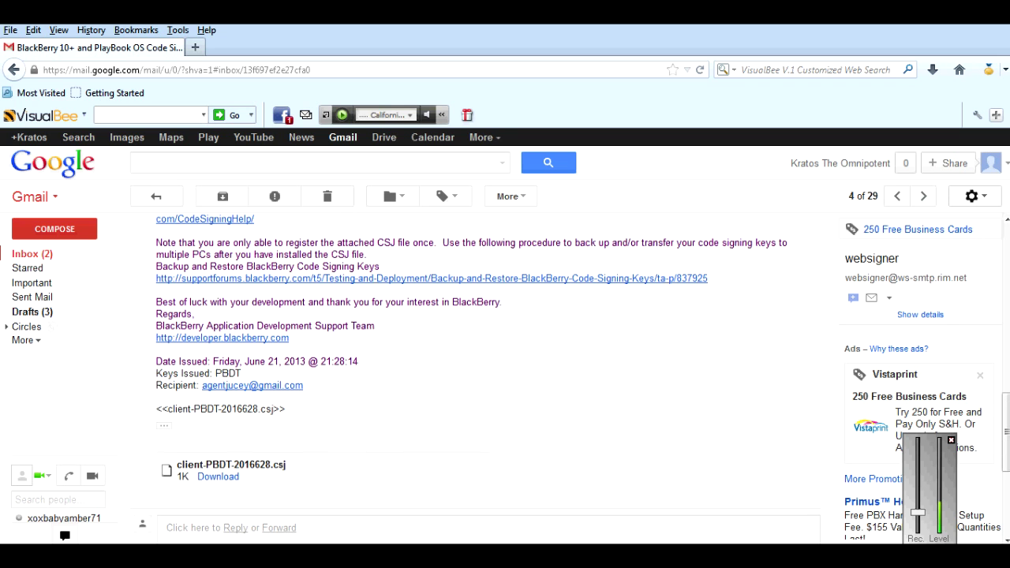
scroll(218, 437, down, 1)
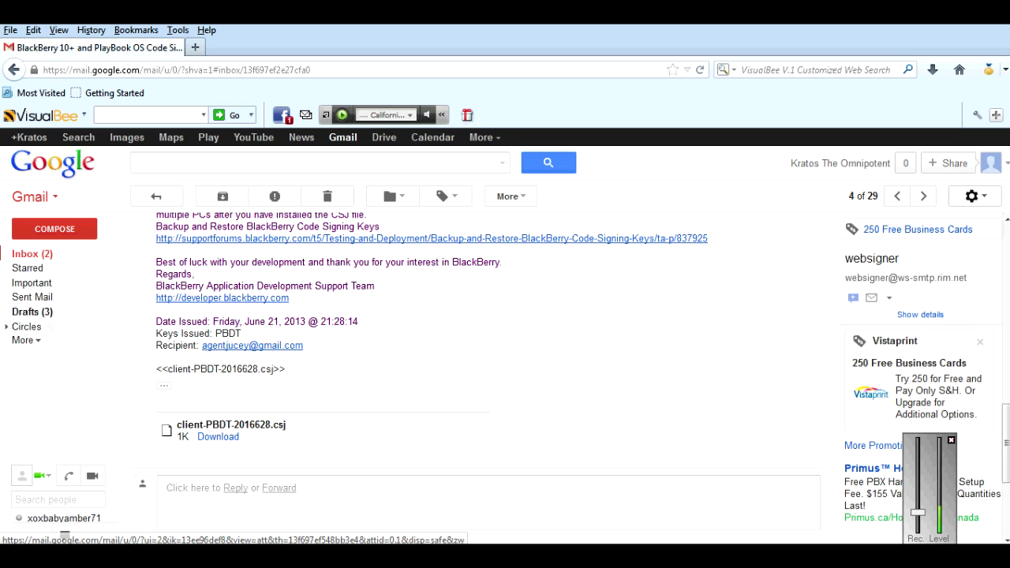
scroll(218, 437, down, 3)
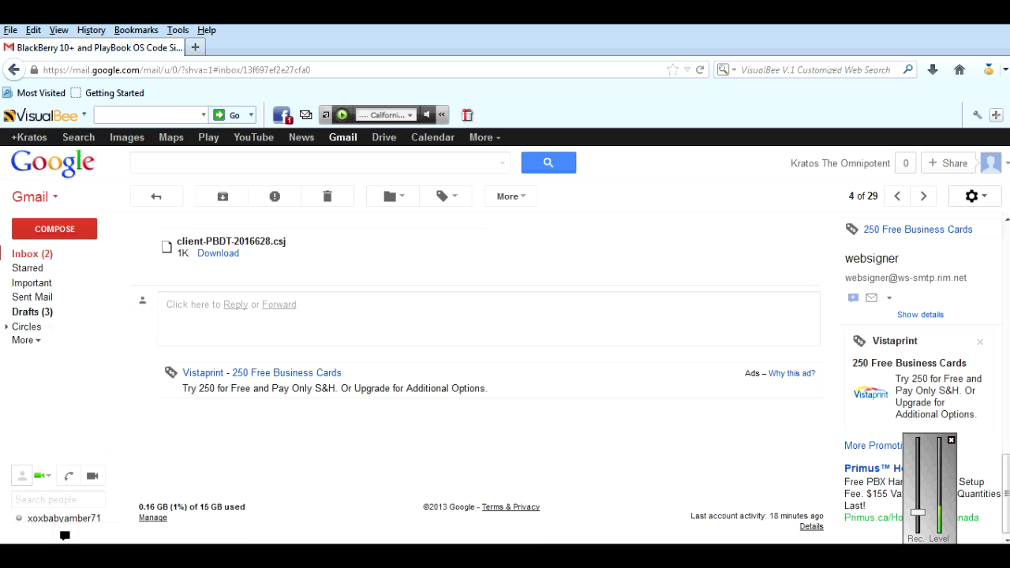
scroll(476, 379, up, 8)
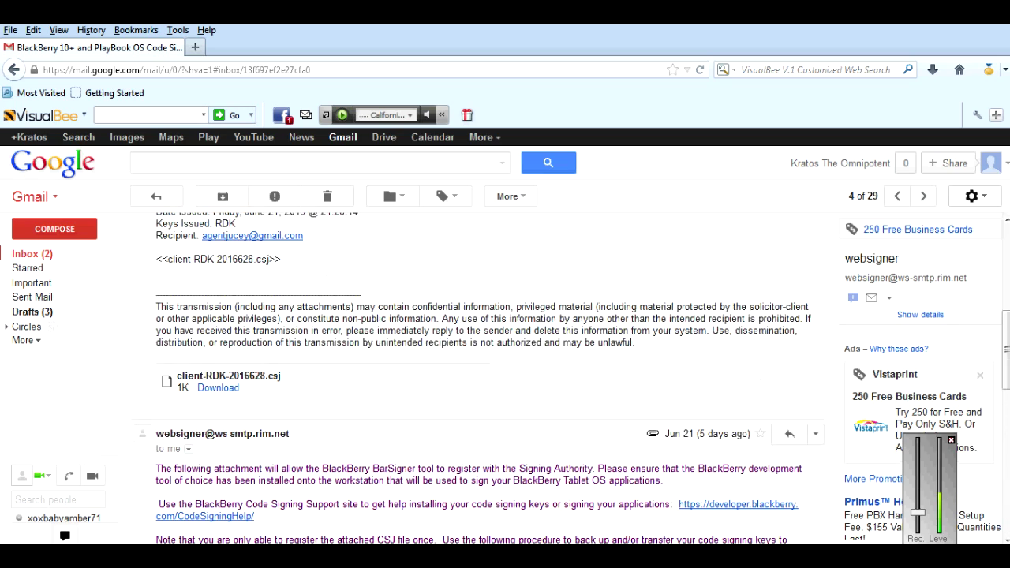
scroll(481, 379, down, 2)
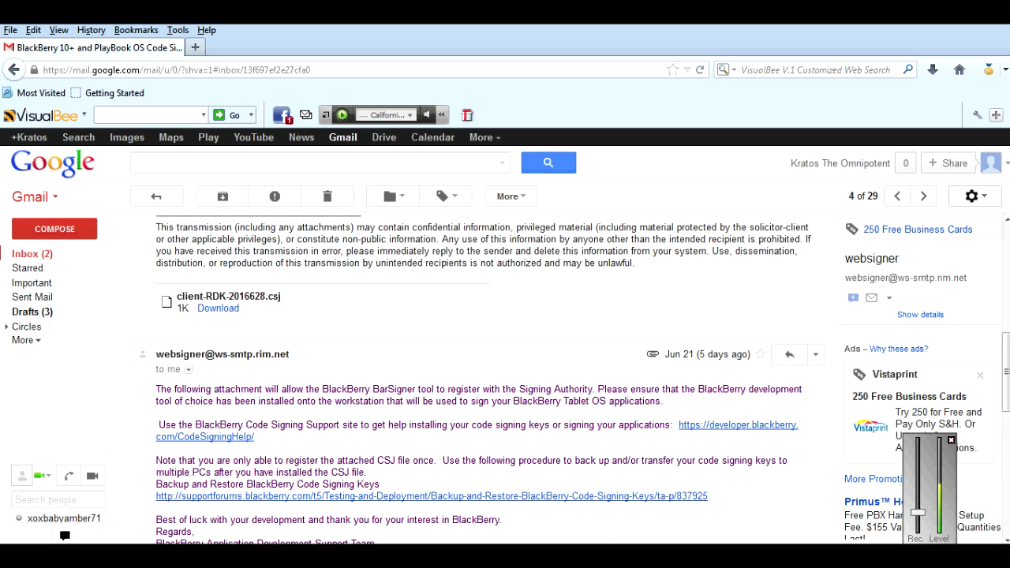
scroll(482, 379, down, 5)
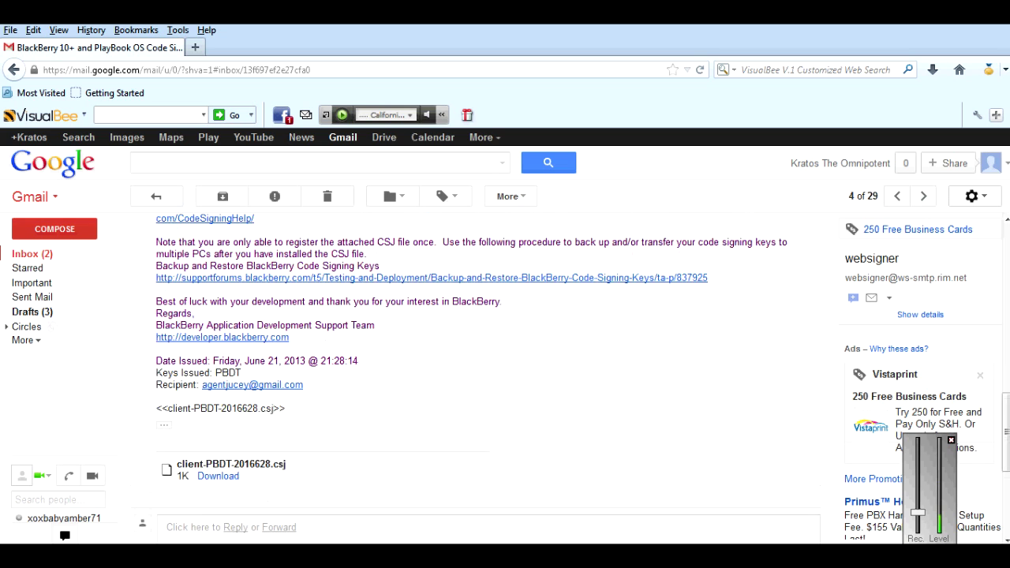
scroll(482, 379, up, 7)
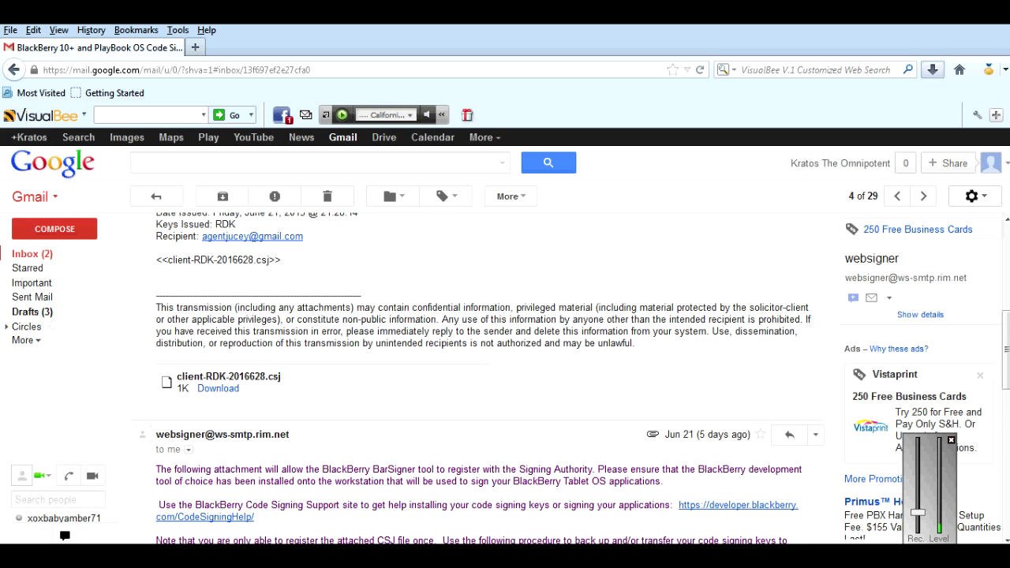
Step: Move client-RDK-2016628.csj and client-PBDT-2016628.csj into THIS MIGHT BE A VIRUS, then close Downloads
key(super+Down)
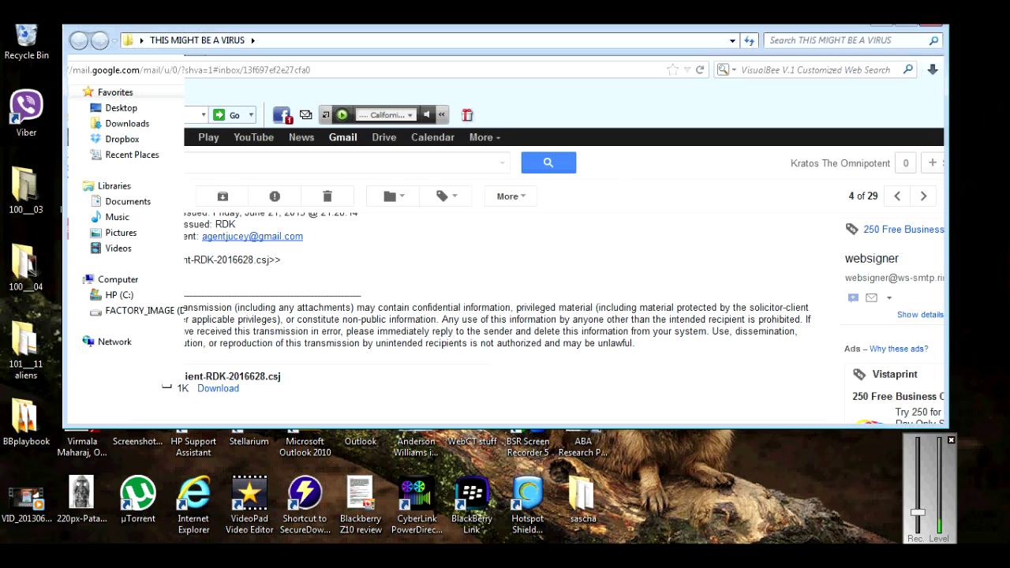
key(super+Right)
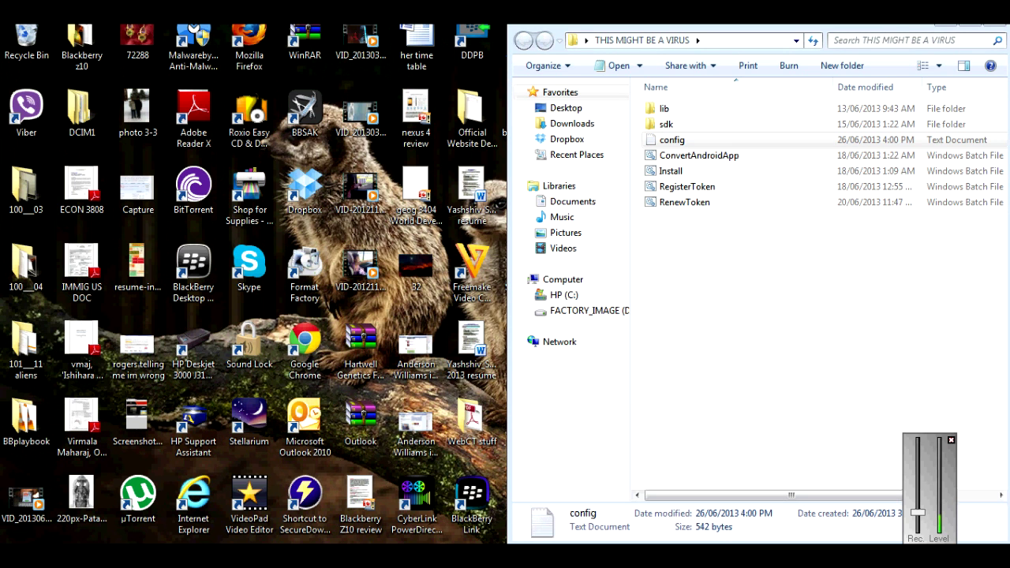
key(alt+Tab)
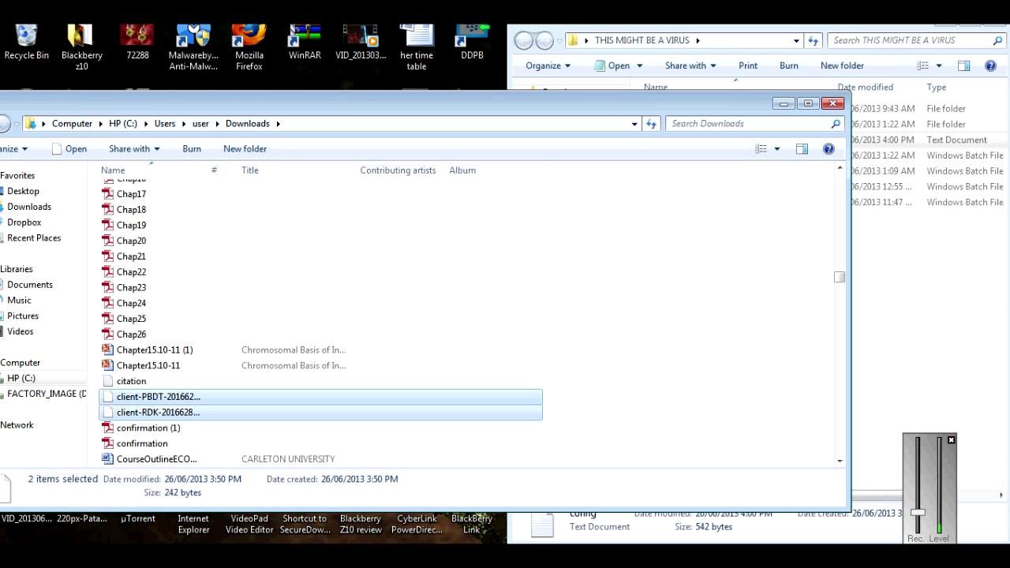
key(alt+Tab)
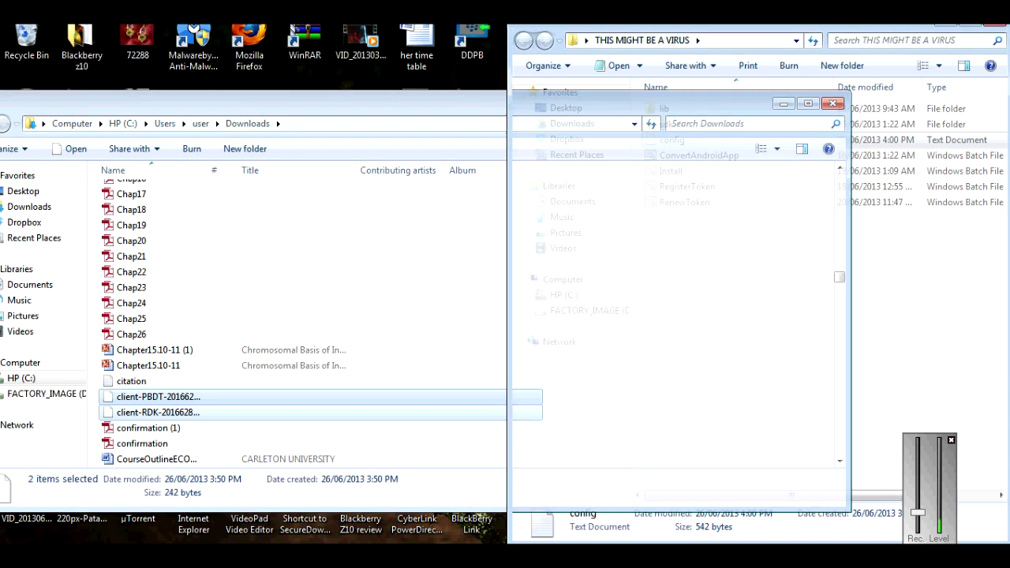
key(ctrl+v)
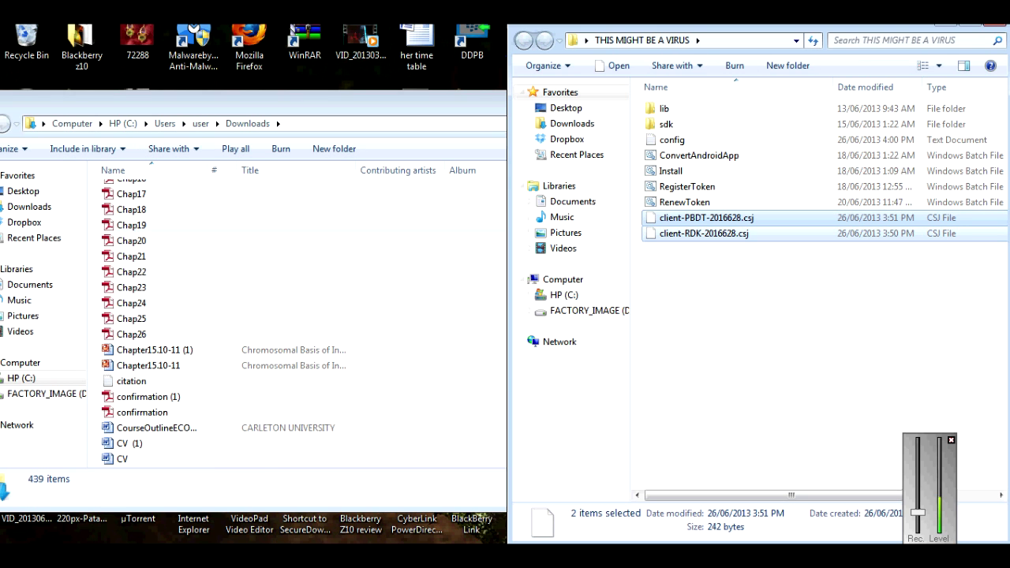
key(alt+Tab)
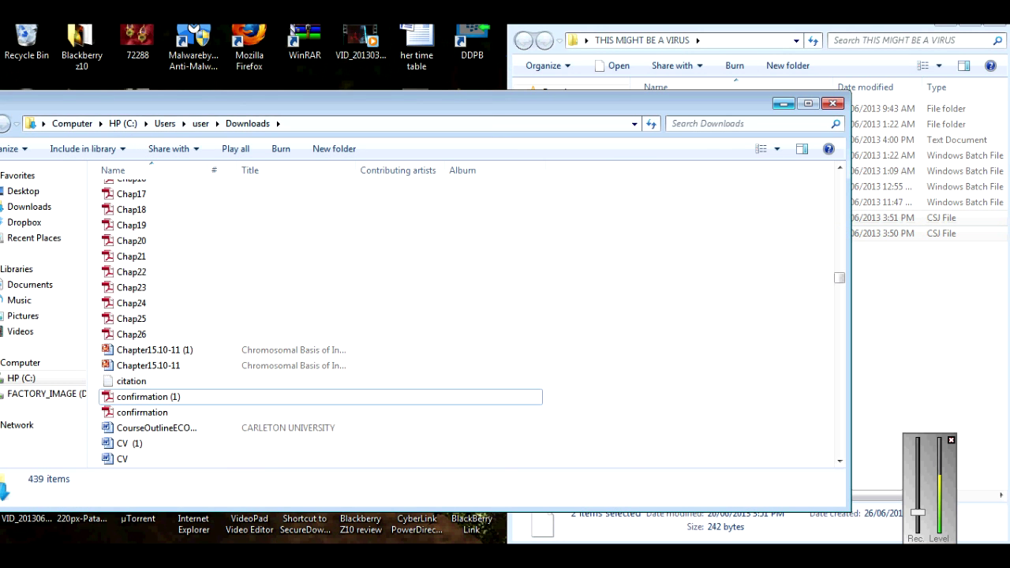
key(alt+F4)
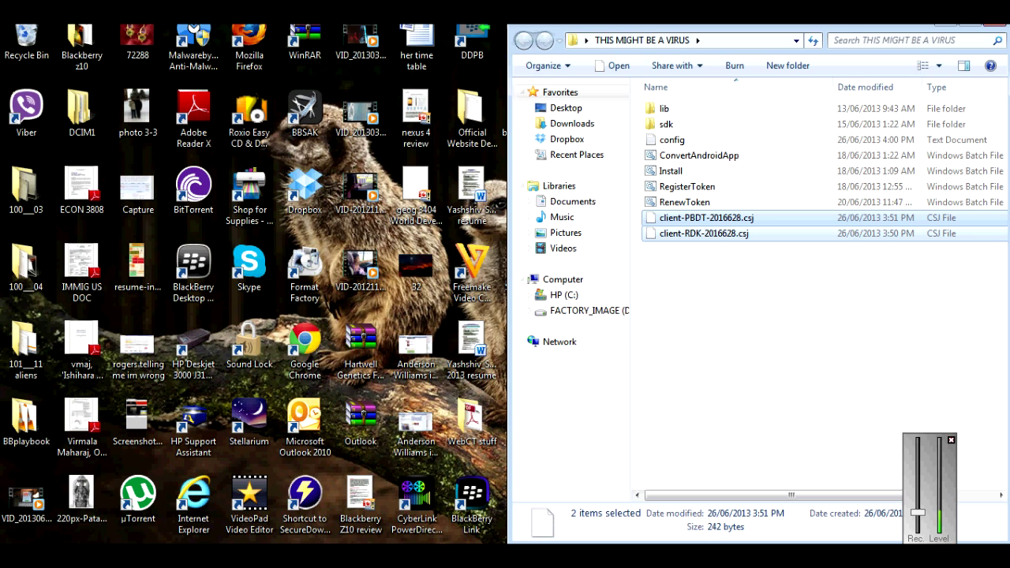
Step: Widen the THIS MIGHT BE A VIRUS window to show file sizes and select both client CSJ files
click(789, 355)
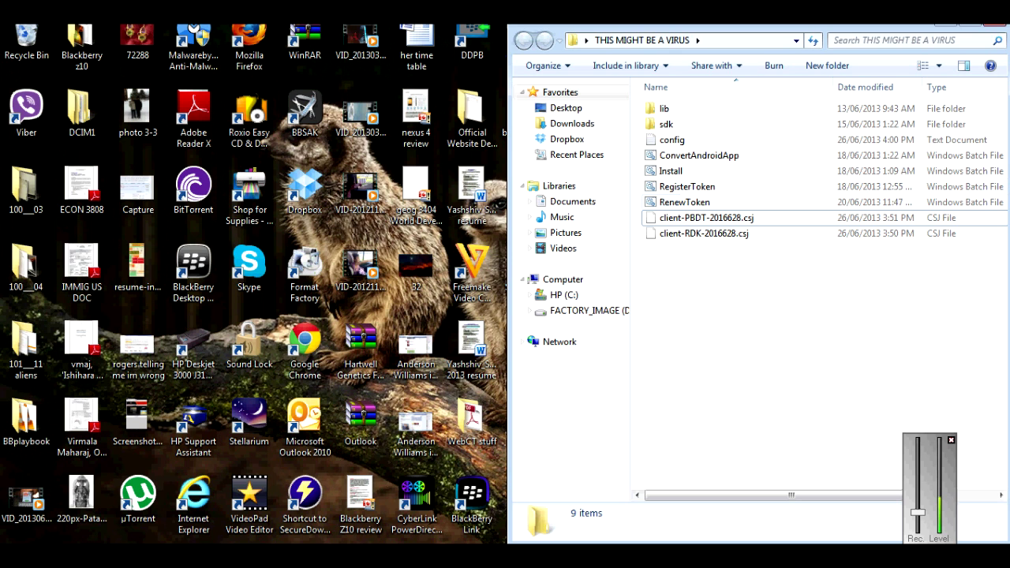
drag(507, 284, 352, 284)
drag(572, 309, 560, 213)
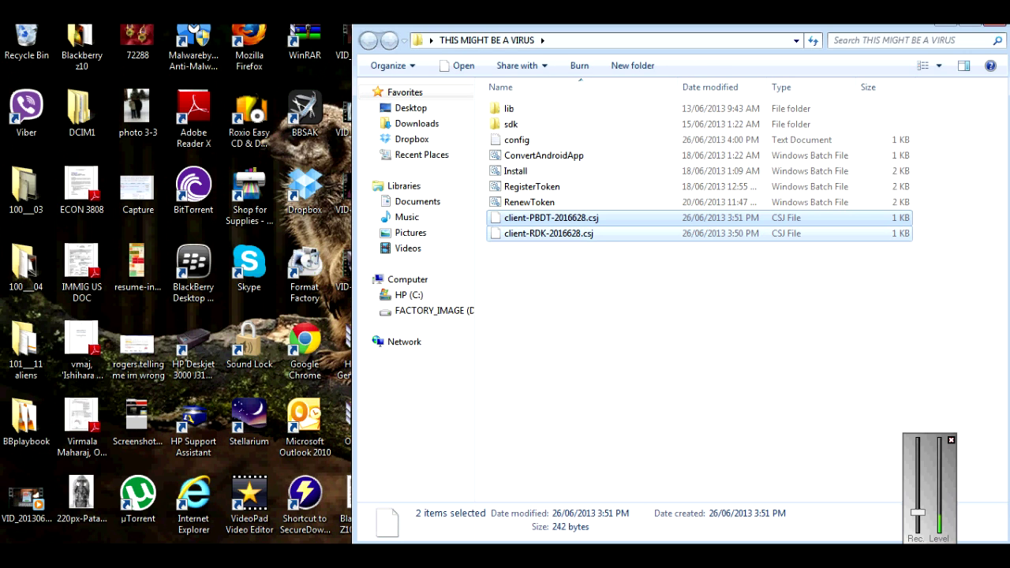
drag(560, 213, 560, 188)
drag(608, 312, 562, 221)
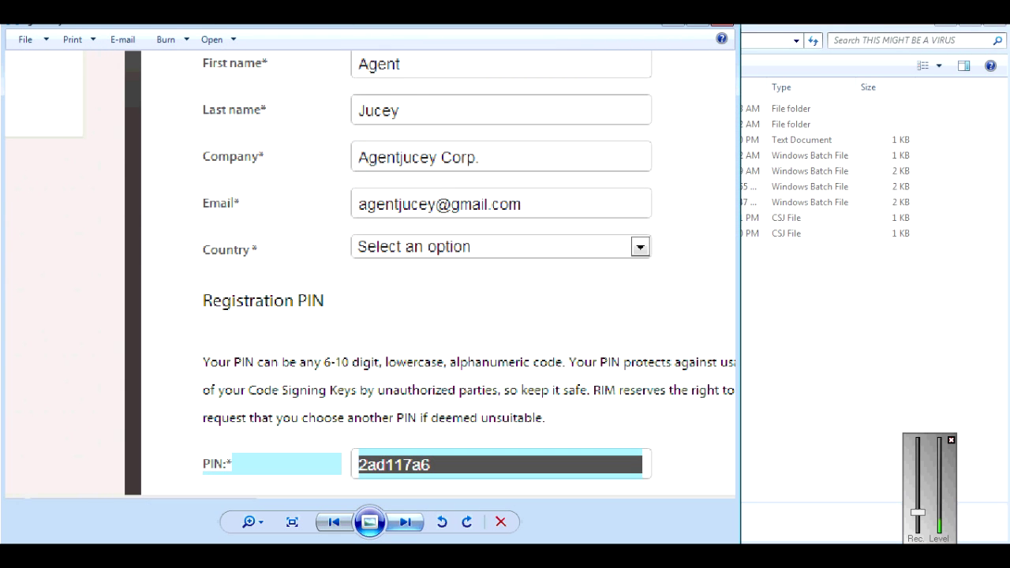
click(405, 521)
click(405, 522)
click(405, 522)
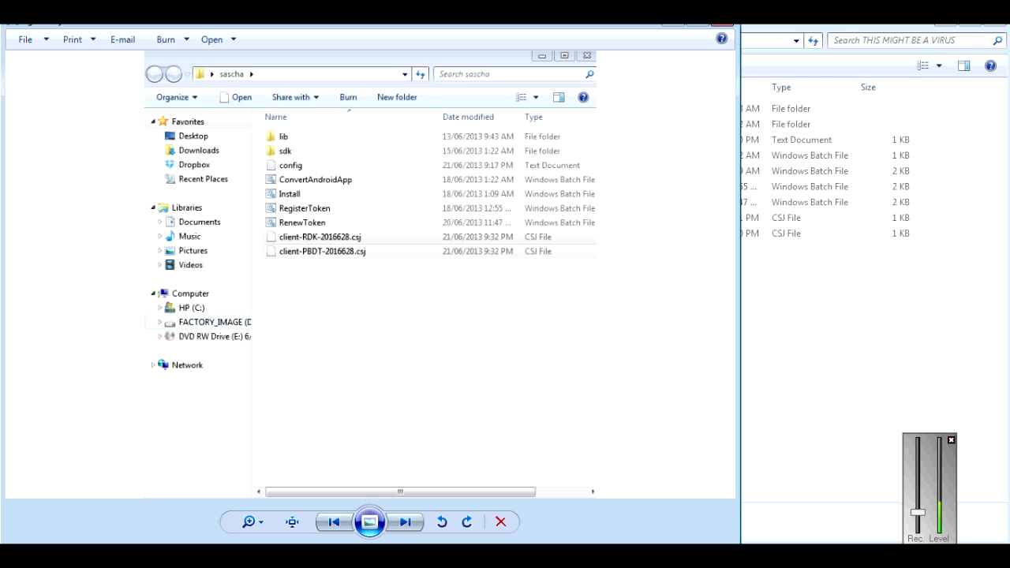
click(405, 522)
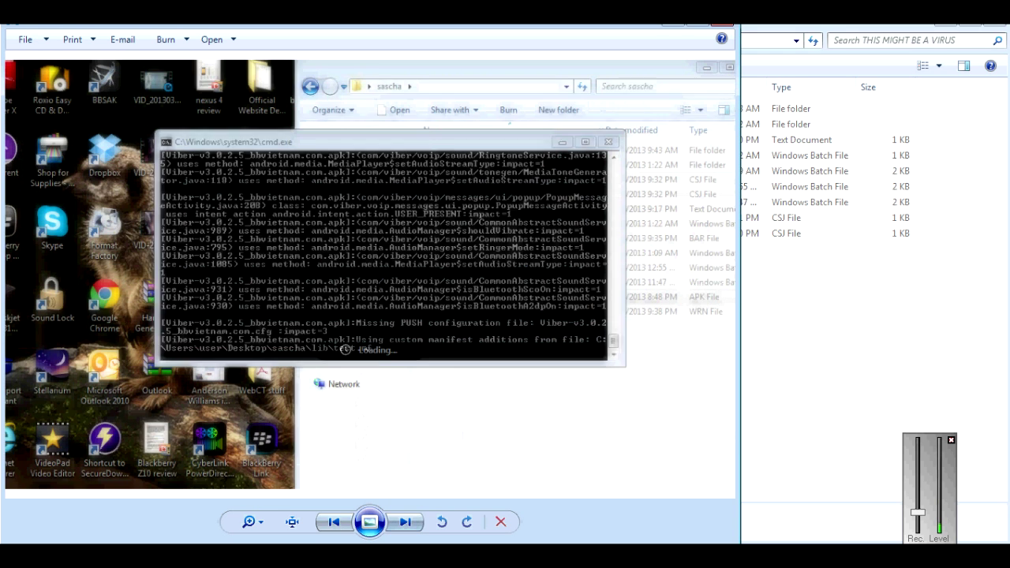
key(Right)
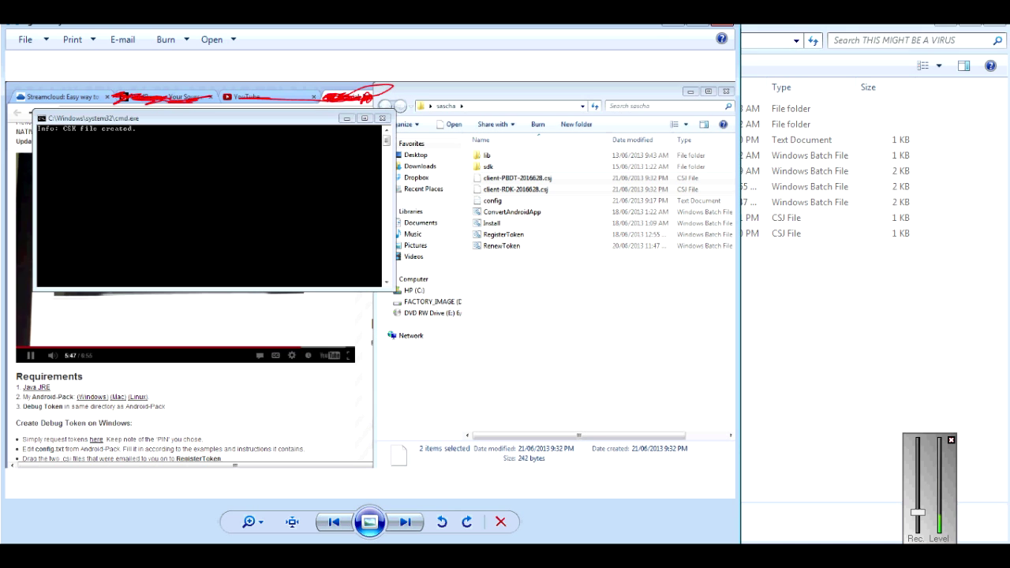
drag(316, 27, 346, 85)
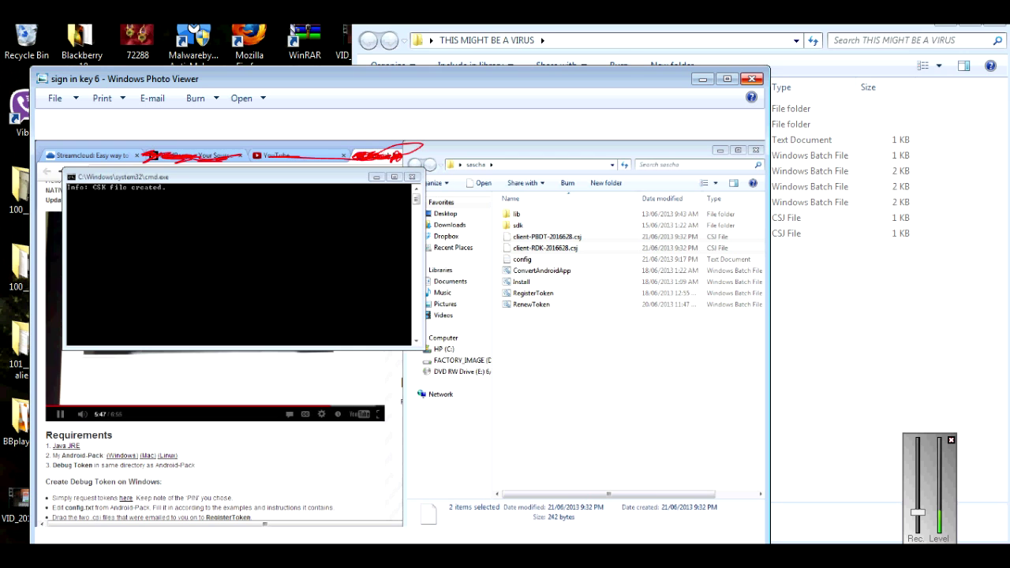
click(753, 78)
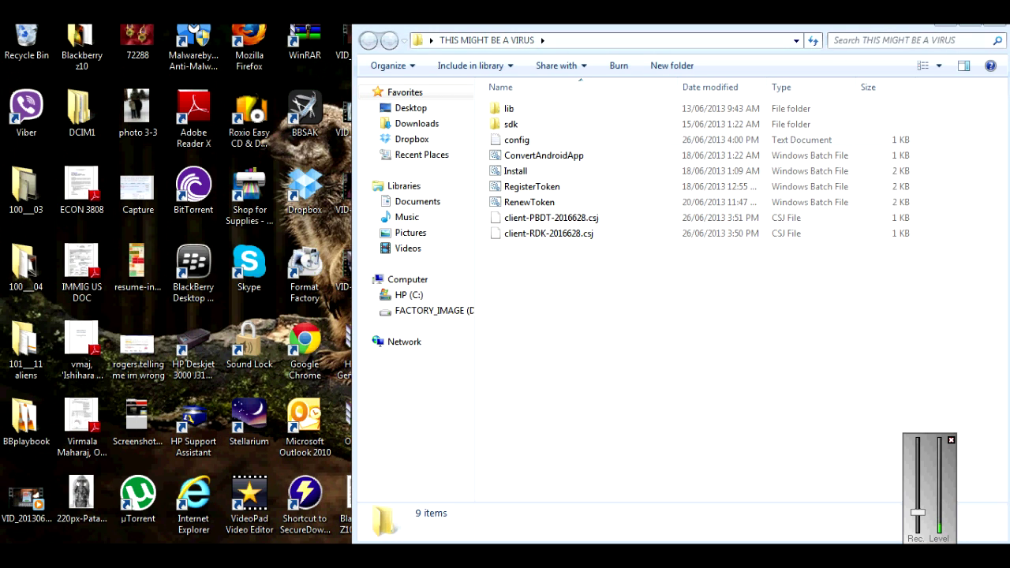
Step: Close and permanently delete the THIS MIGHT BE A VIRUS folder
click(995, 19)
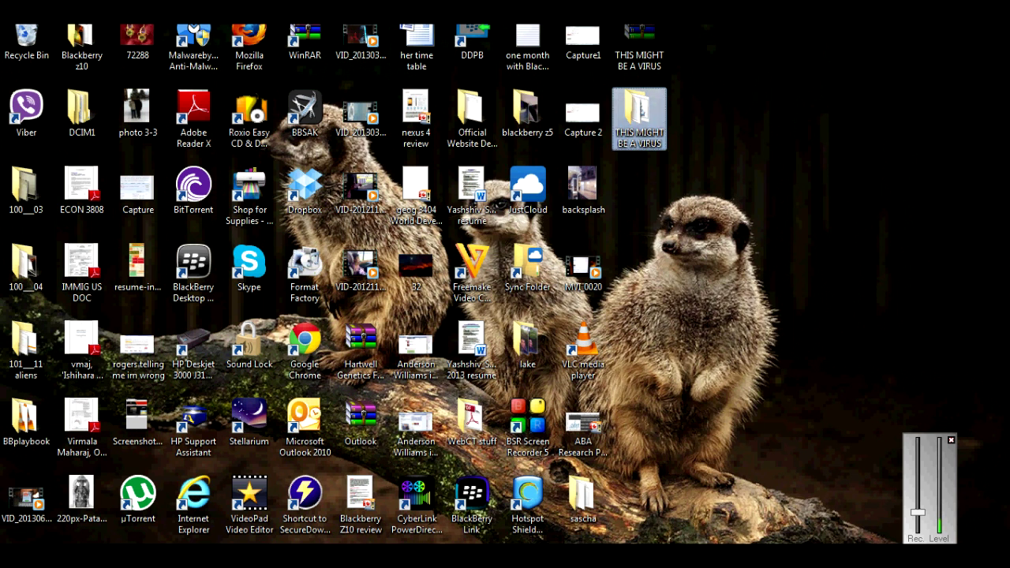
key(shift+Delete)
key(Return)
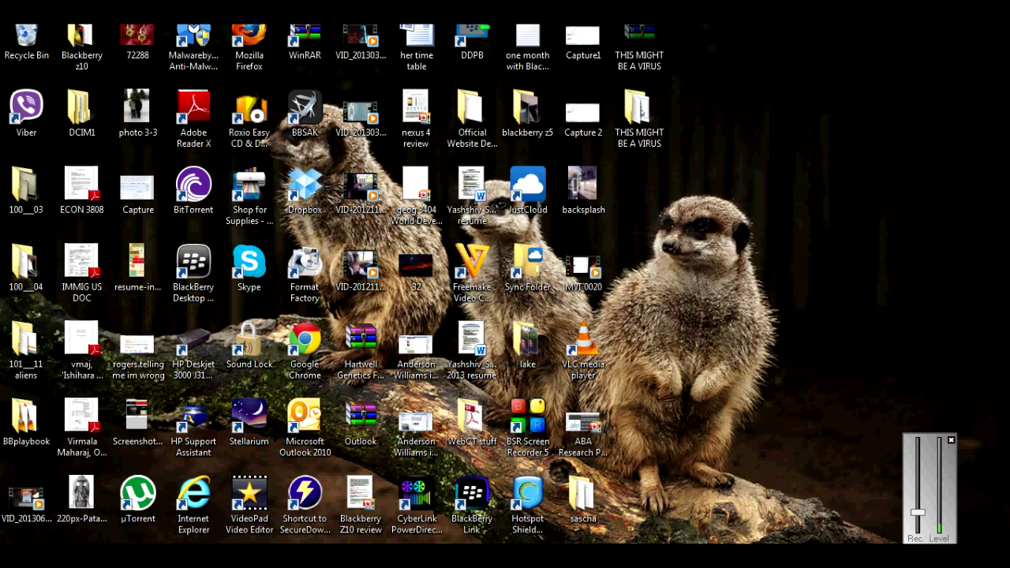
Step: Open the sascha folder maximized and browse its APK, BAR and WRN files
double_click(583, 497)
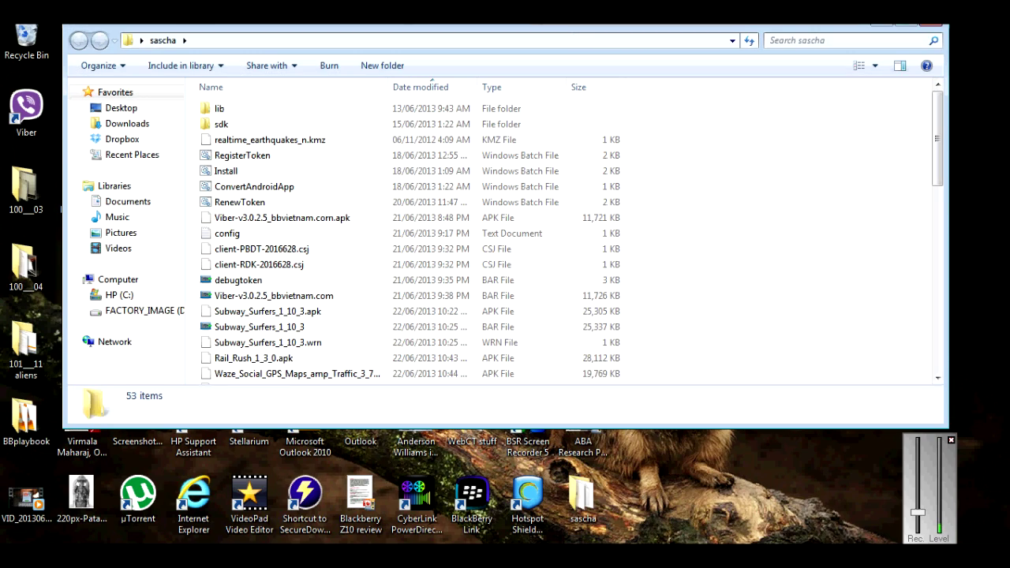
key(super+Up)
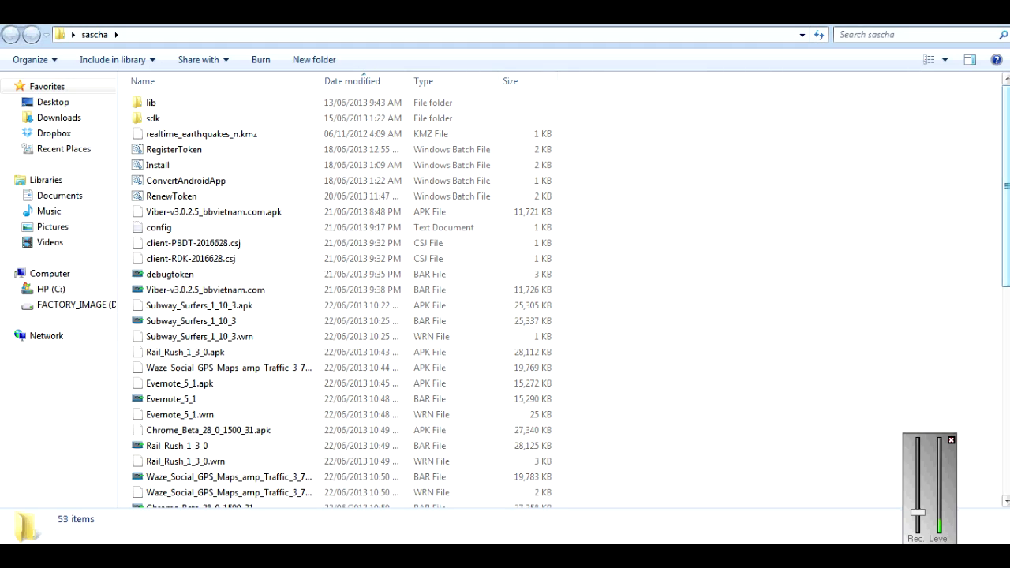
drag(1005, 188, 1005, 391)
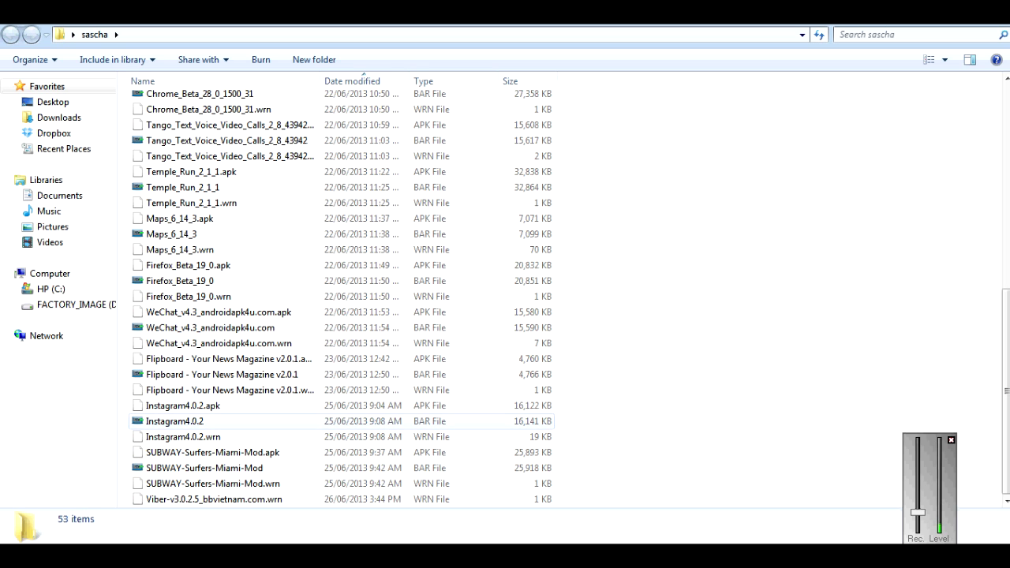
scroll(339, 299, up, 3)
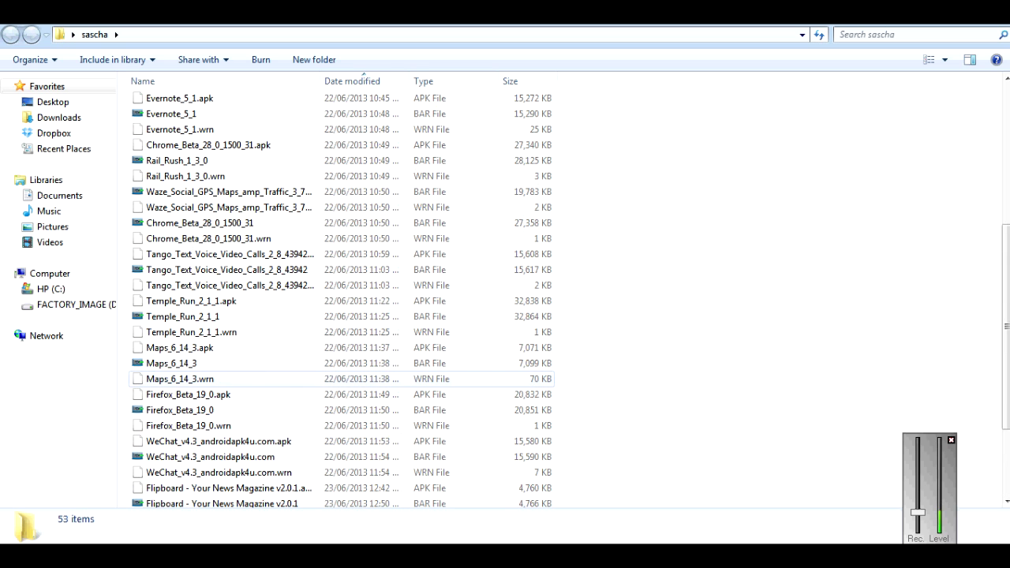
scroll(339, 377, up, 3)
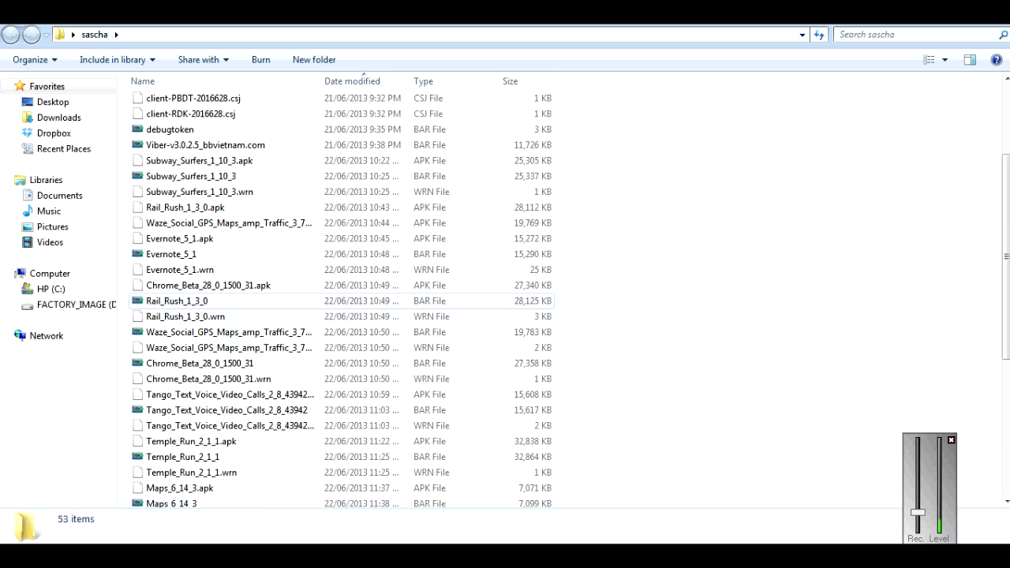
scroll(339, 261, up, 2)
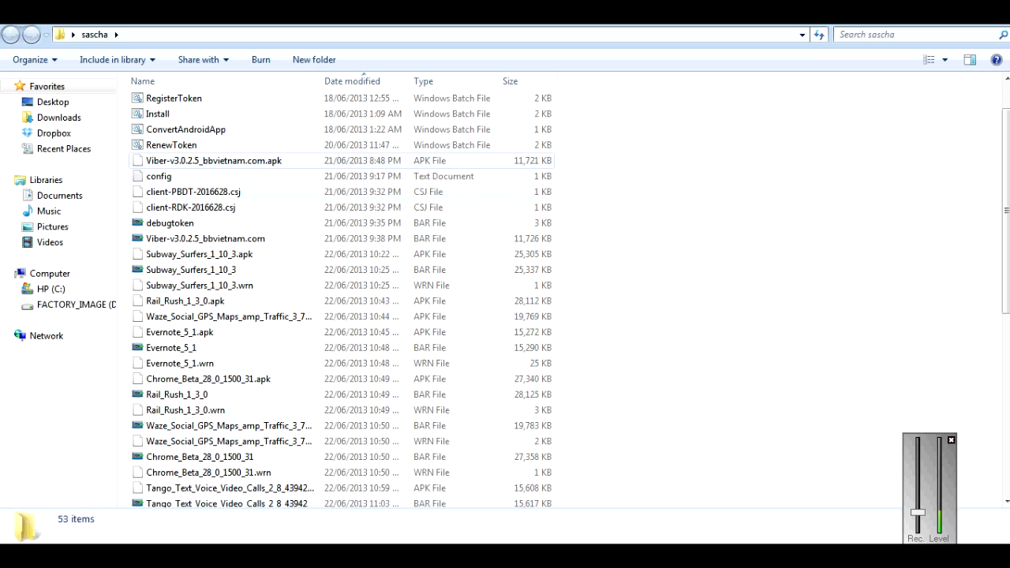
scroll(339, 227, up, 1)
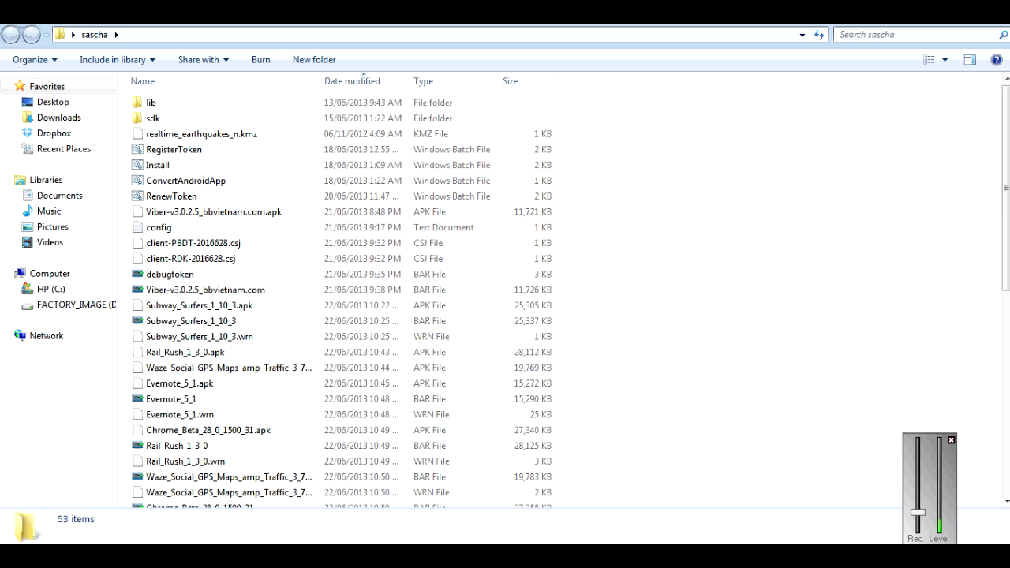